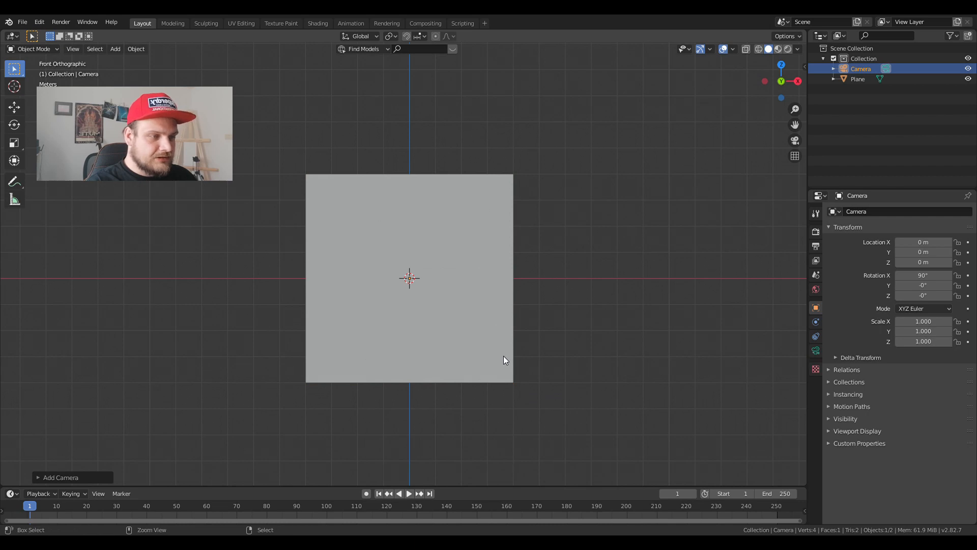
Step: Align the camera to the current front view and set its lens type to Orthographic
{"action": "key", "text": "ctrl+alt+KP_0"}
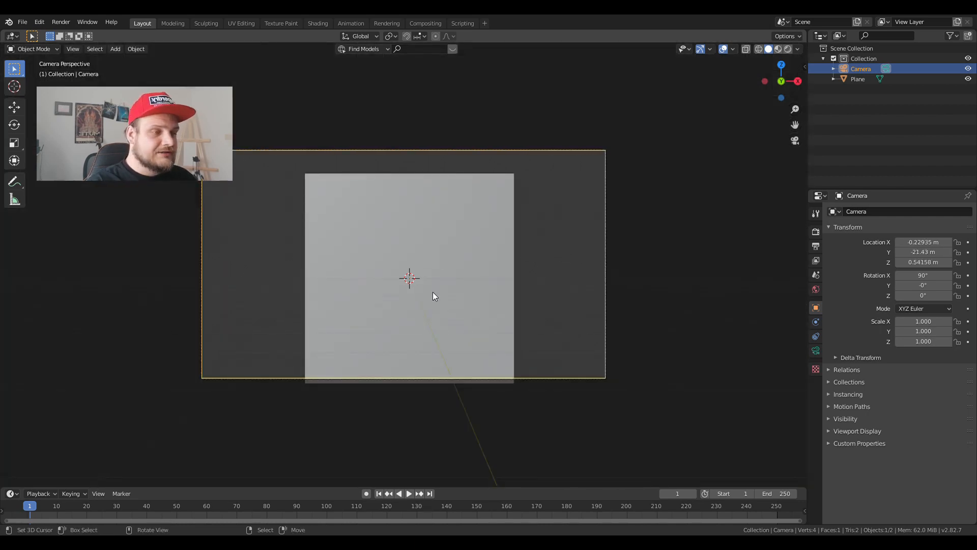
{"action": "left_click", "coordinate": [815, 350]}
{"action": "left_click", "coordinate": [924, 242]}
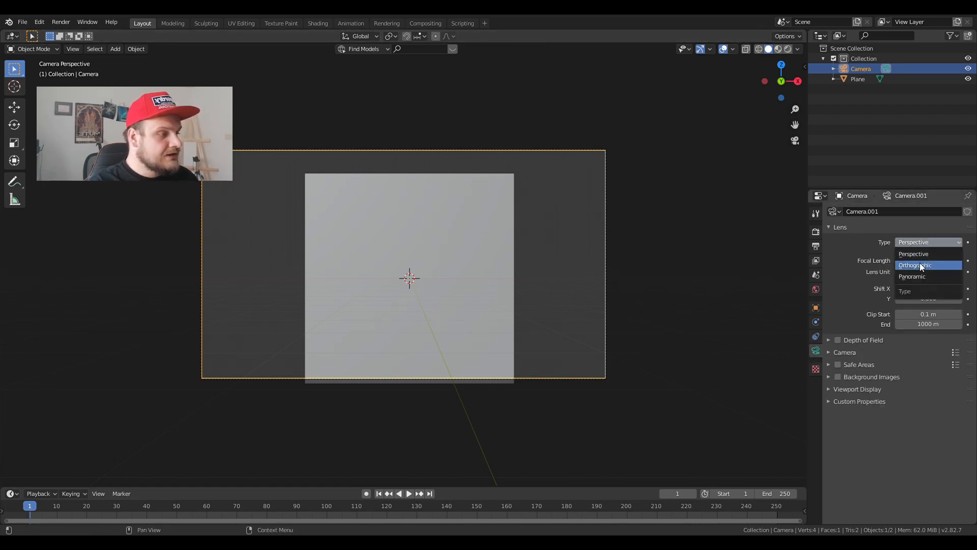
{"action": "left_click", "coordinate": [920, 262]}
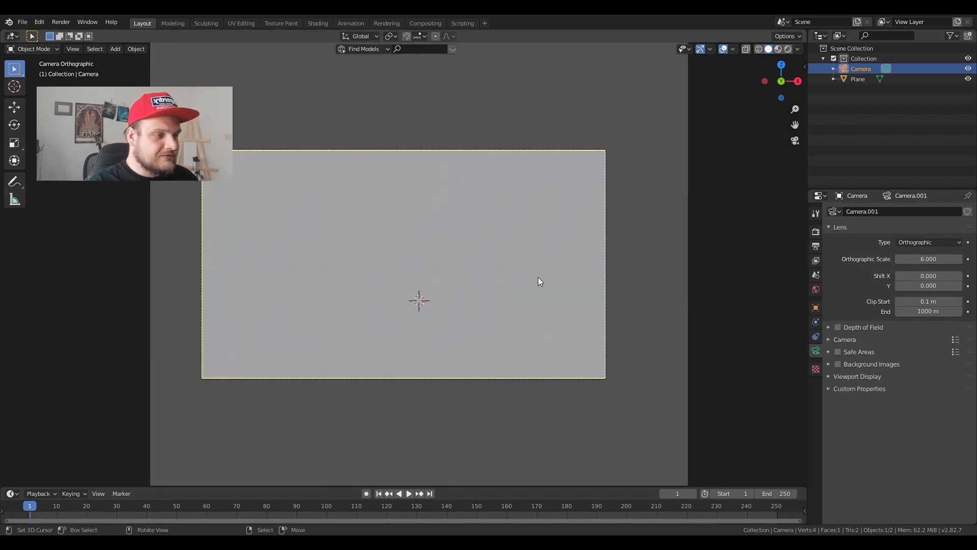
Step: Set the camera's orthographic scale to about 7.31 and move it about 0.2 m along X to centre it on the plane
{"action": "scroll", "coordinate": [538, 276], "scroll_direction": "down", "scroll_amount": 2}
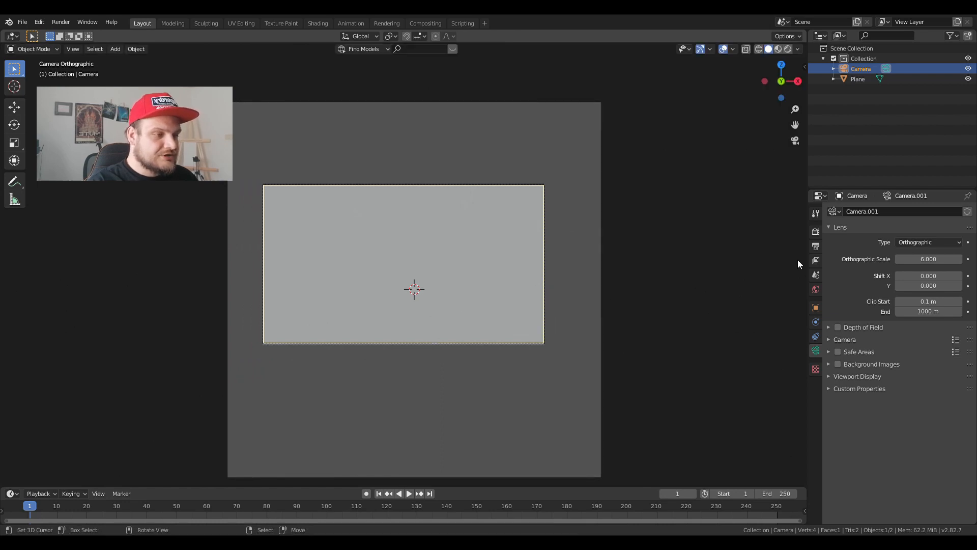
{"action": "left_click_drag", "start_coordinate": [911, 259], "coordinate": [939, 259]}
{"action": "key", "text": "Escape"}
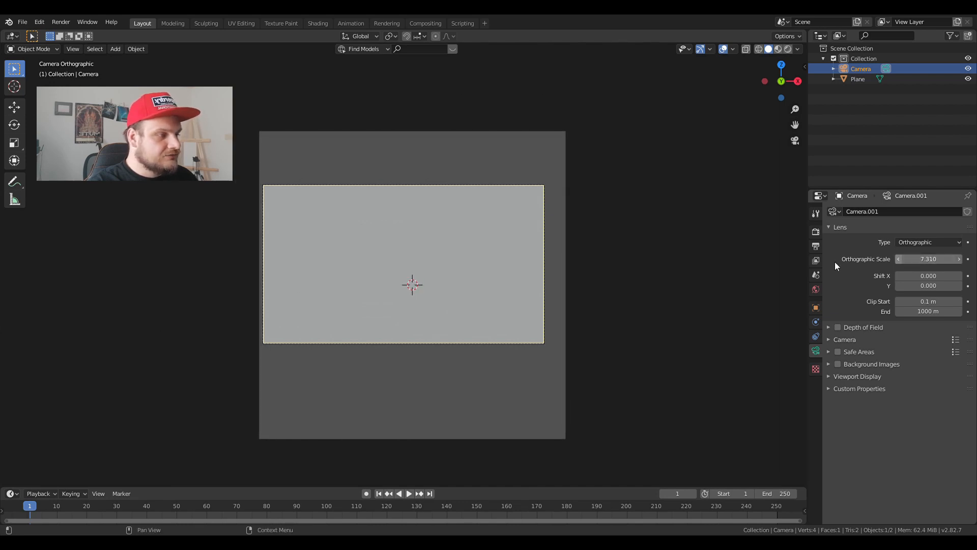
{"action": "key", "text": "g"}
{"action": "key", "text": "x"}
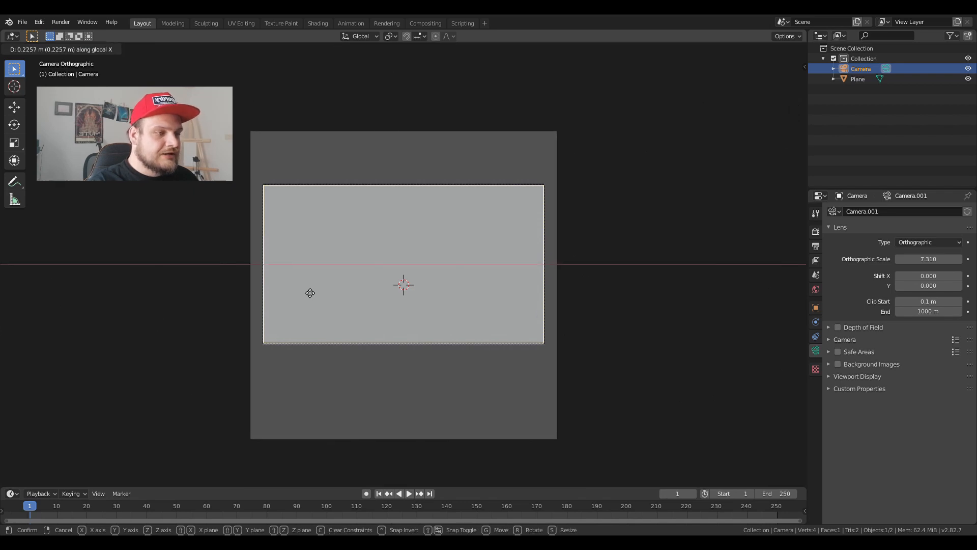
{"action": "left_click", "coordinate": [307, 292]}
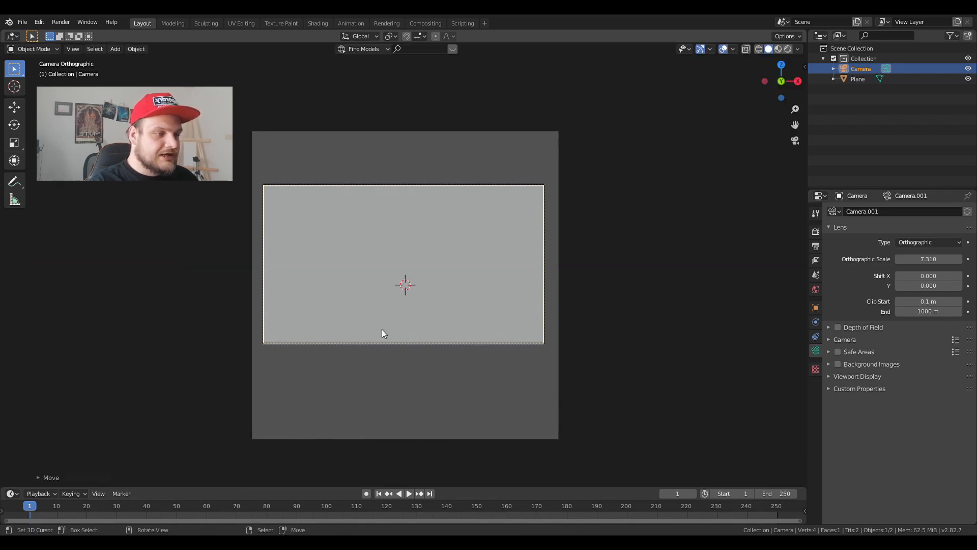
Step: Select the plane and create a new material for it
{"action": "left_click", "coordinate": [545, 386]}
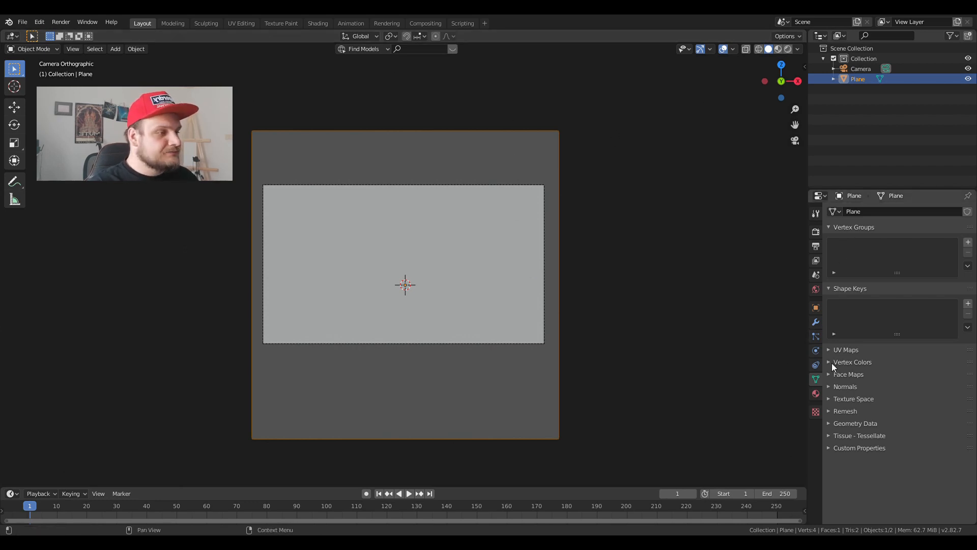
{"action": "left_click", "coordinate": [814, 392]}
{"action": "left_click", "coordinate": [872, 253]}
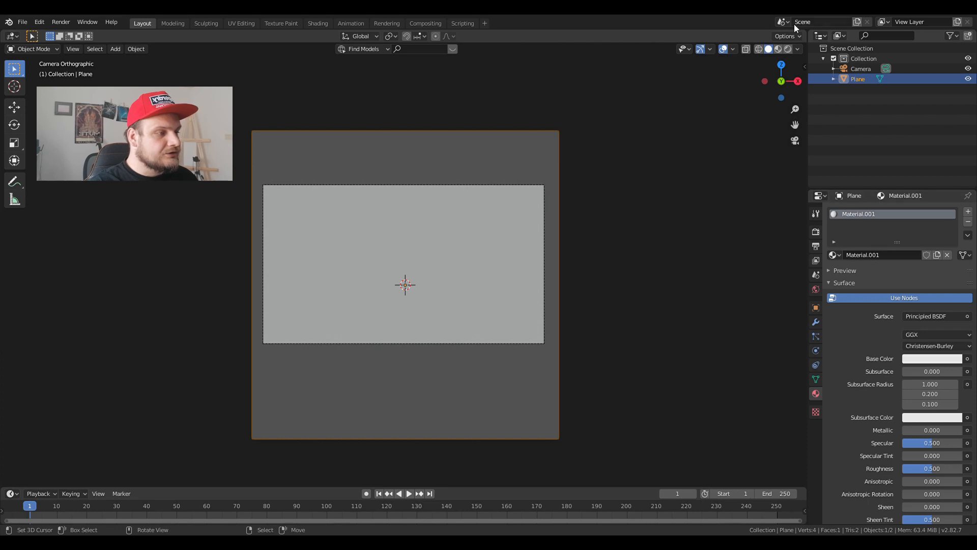
Step: Split the 3D viewport into two side-by-side areas and show the narrower one in Material Preview shading
{"action": "left_click_drag", "start_coordinate": [809, 37], "coordinate": [279, 49]}
{"action": "scroll", "coordinate": [135, 49], "scroll_direction": "down", "scroll_amount": 5}
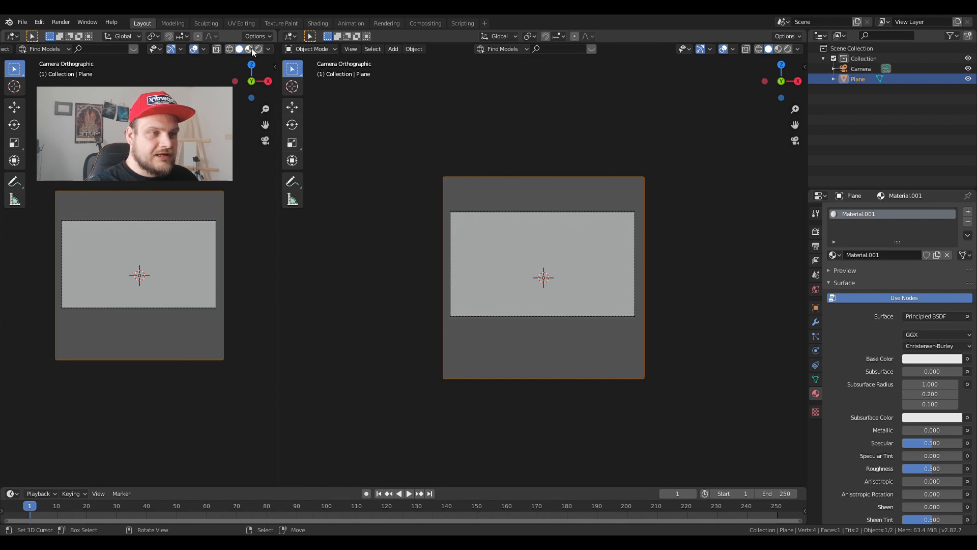
{"action": "left_click", "coordinate": [251, 48]}
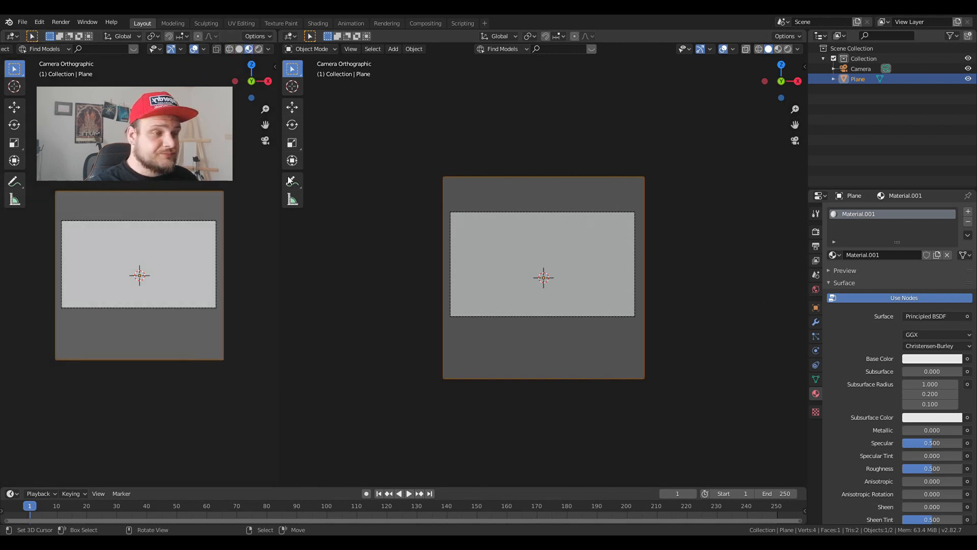
Step: Change the wider viewport area to the Shader Editor and hide its sidebar
{"action": "left_click", "coordinate": [291, 36]}
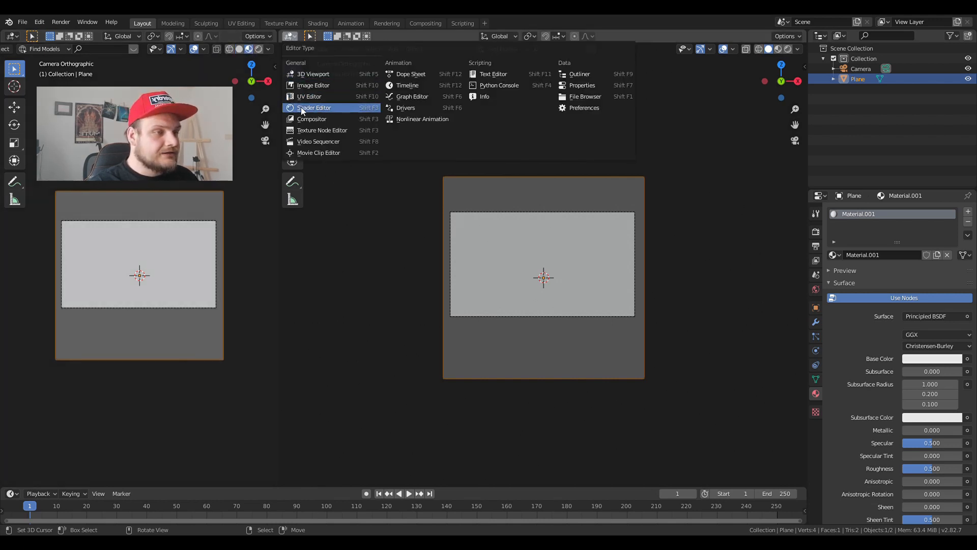
{"action": "left_click", "coordinate": [313, 107]}
{"action": "middle_click_drag", "start_coordinate": [433, 166], "coordinate": [428, 143]}
{"action": "middle_click_drag", "start_coordinate": [382, 74], "coordinate": [486, 41]}
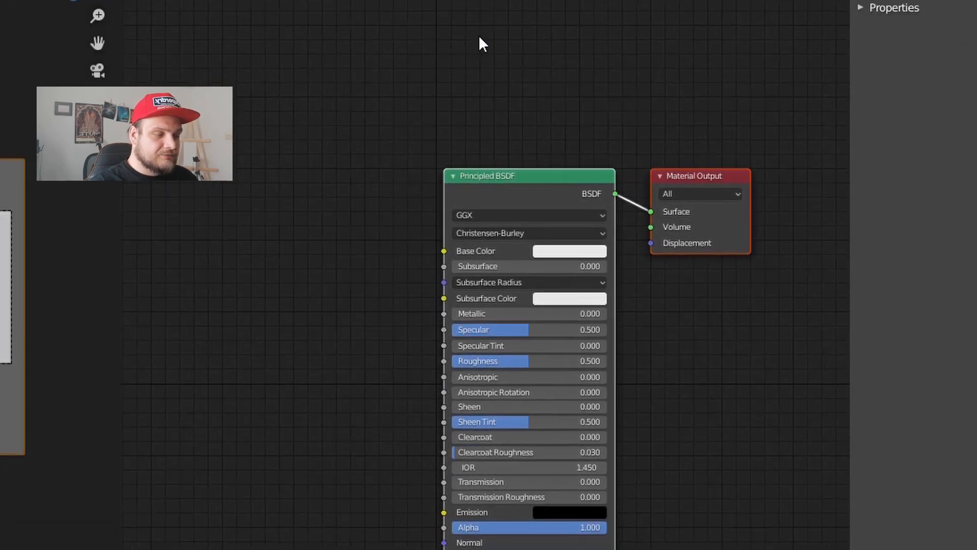
{"action": "key", "text": "n"}
{"action": "middle_click_drag", "start_coordinate": [390, 172], "coordinate": [515, 113]}
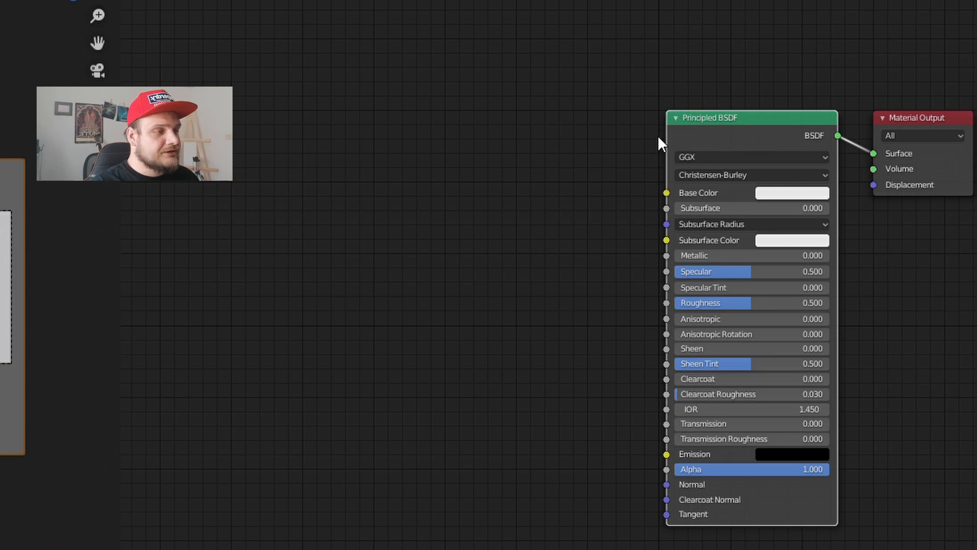
Step: Generate the texture setup for the Principled BSDF, keeping Texture Coordinate and Mapping but deleting the Image Texture node
{"action": "key", "text": "ctrl+t"}
{"action": "left_click_drag", "start_coordinate": [529, 200], "coordinate": [435, 102]}
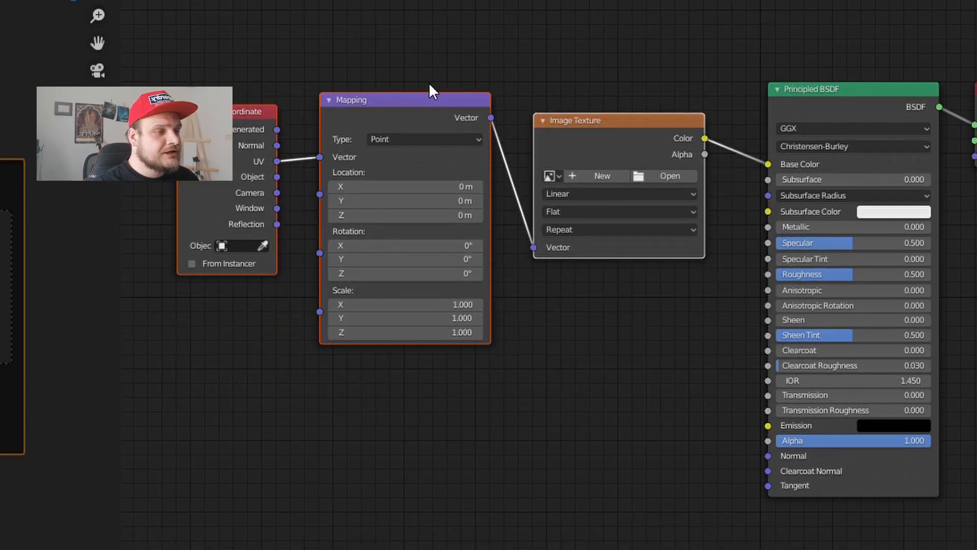
{"action": "left_click", "coordinate": [604, 106]}
{"action": "left_click", "coordinate": [607, 120]}
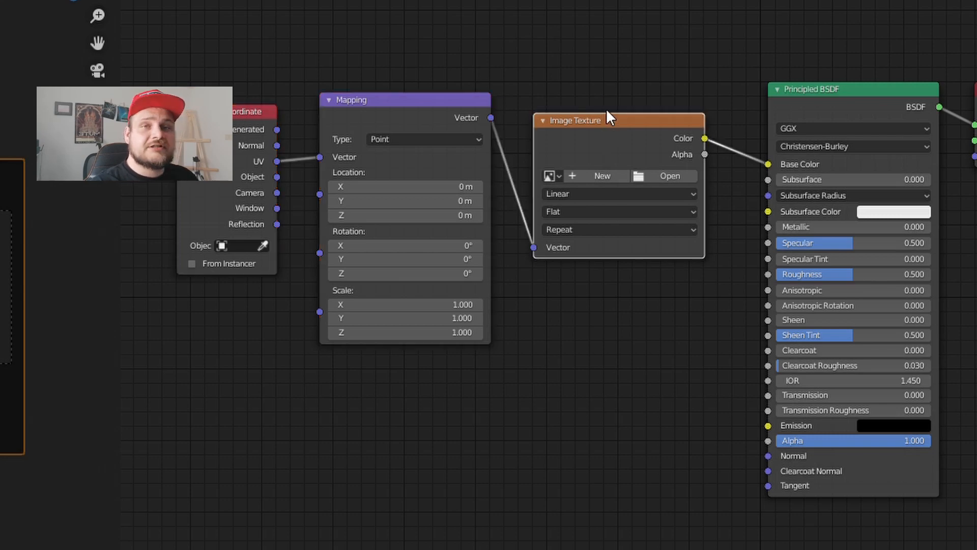
{"action": "key", "text": "x"}
Step: Add a Musgrave Texture node and place it below the Mapping node
{"action": "key", "text": "shift+a"}
{"action": "left_click", "coordinate": [606, 110]}
{"action": "type", "text": "mu"}
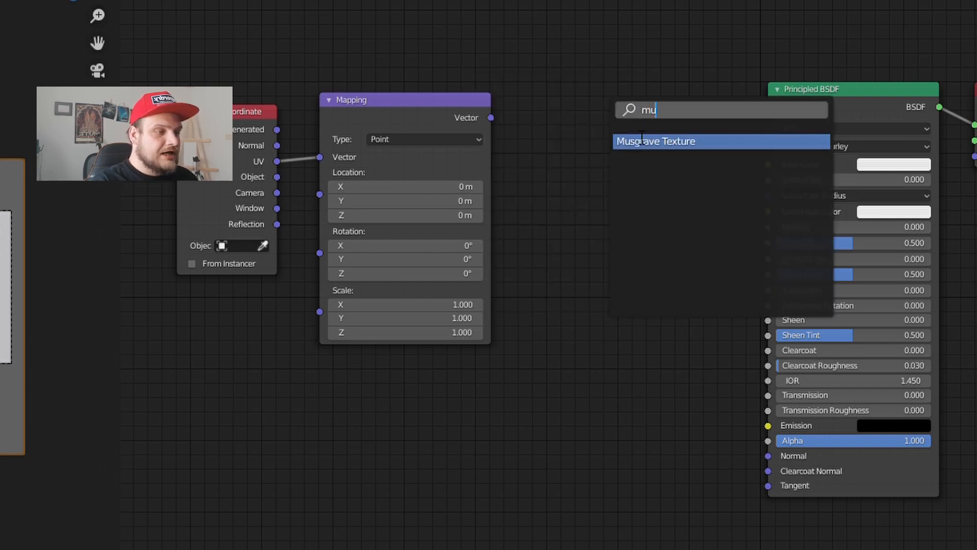
{"action": "key", "text": "Return"}
{"action": "left_click", "coordinate": [378, 397]}
Step: Add a ColorRamp node and place it between the Mapping and Principled BSDF nodes
{"action": "key", "text": "shift+a"}
{"action": "left_click", "coordinate": [580, 261]}
{"action": "type", "text": "col"}
{"action": "left_click", "coordinate": [632, 311]}
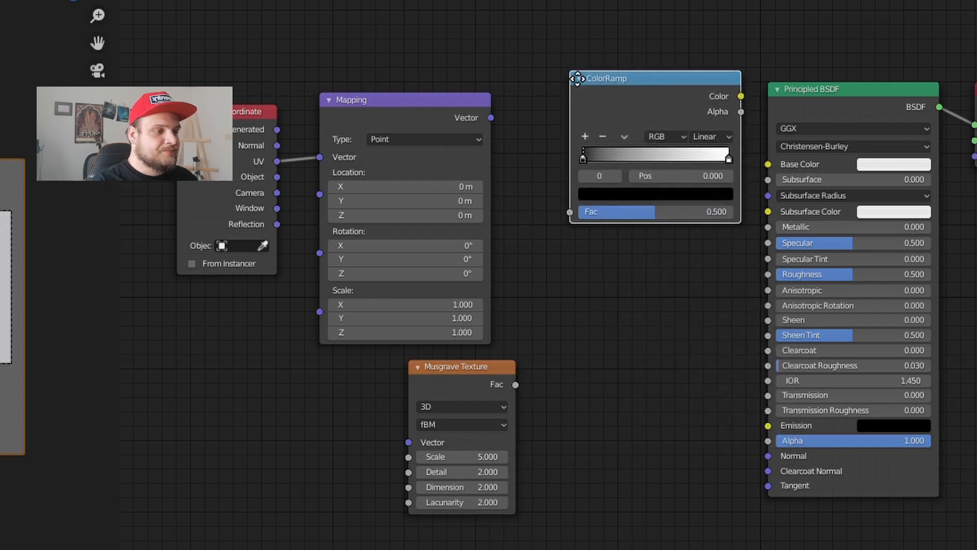
{"action": "left_click", "coordinate": [617, 138]}
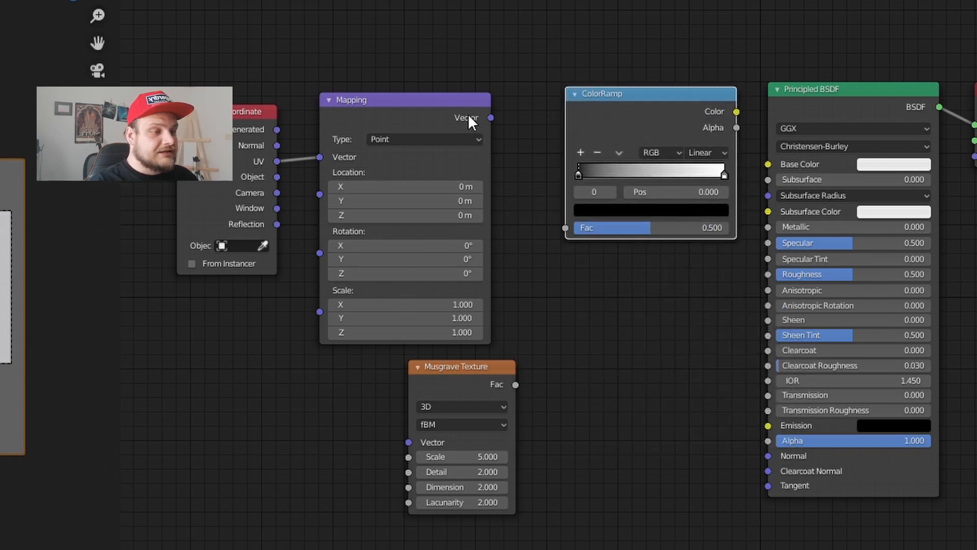
Step: Link the Mapping vector through the Musgrave Texture and the ColorRamp's Fac into the Principled BSDF's Base Color
{"action": "left_click_drag", "start_coordinate": [491, 118], "coordinate": [409, 443]}
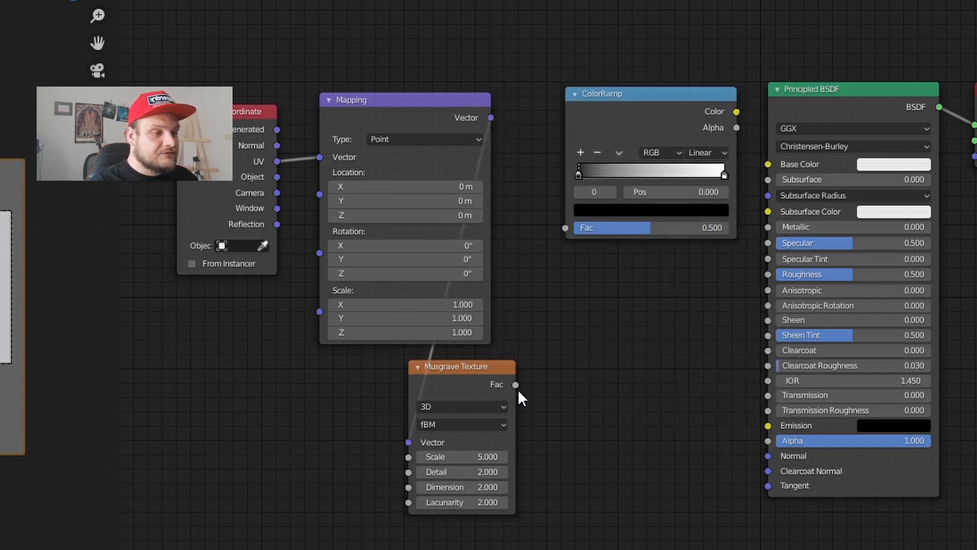
{"action": "left_click_drag", "start_coordinate": [516, 384], "coordinate": [565, 227]}
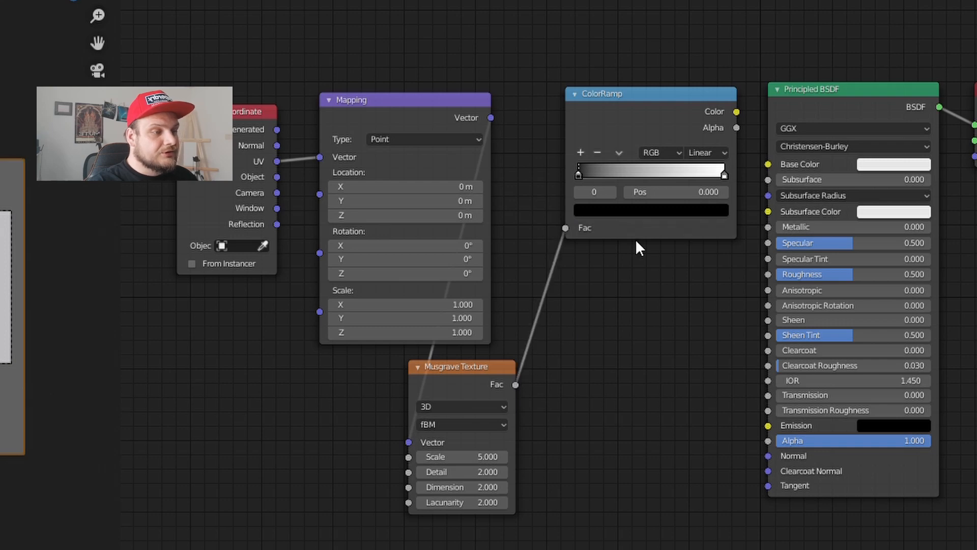
{"action": "left_click_drag", "start_coordinate": [736, 112], "coordinate": [770, 167]}
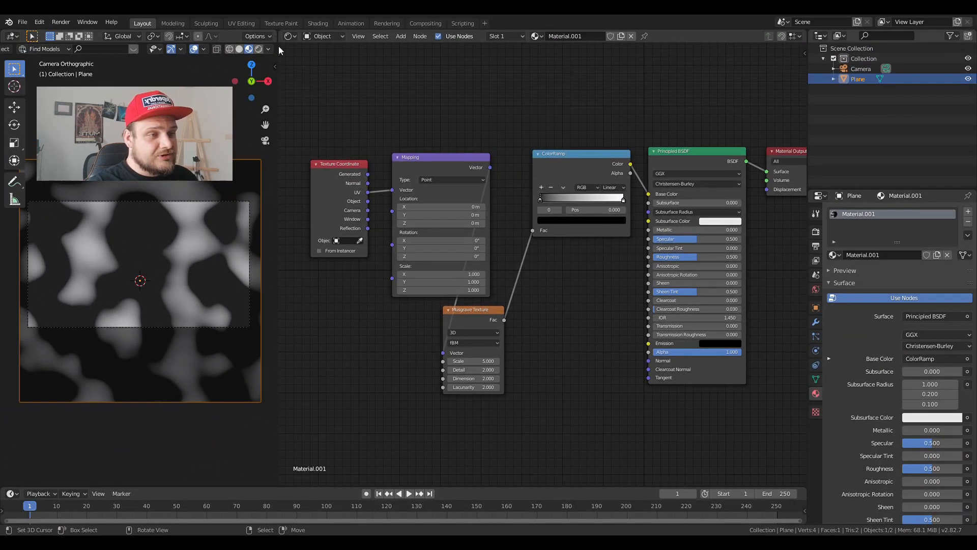
Step: Widen the 3D viewport beside the Shader Editor to enlarge the material preview
{"action": "left_click_drag", "start_coordinate": [284, 58], "coordinate": [332, 60]}
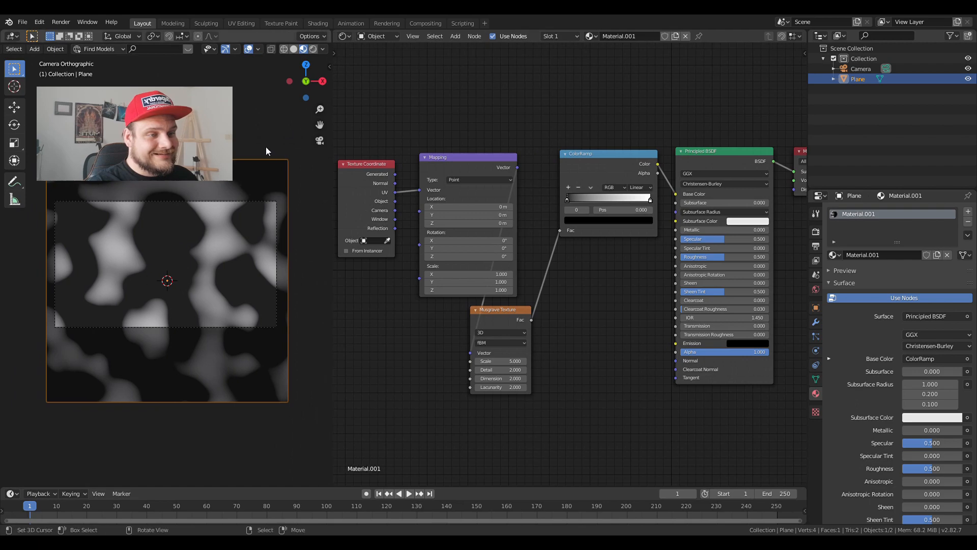
{"action": "scroll", "coordinate": [234, 207], "scroll_direction": "up", "scroll_amount": 2}
{"action": "scroll", "coordinate": [234, 208], "scroll_direction": "down", "scroll_amount": 1}
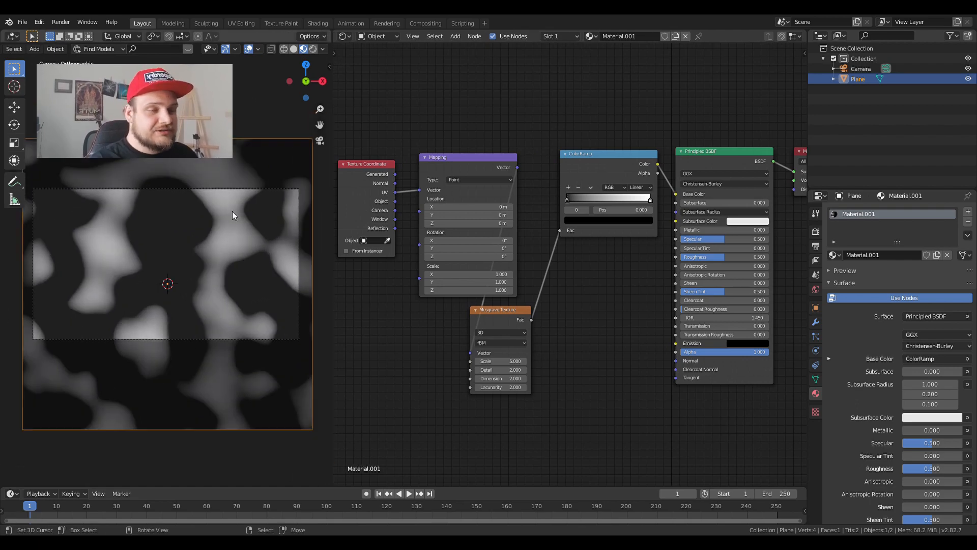
Step: Set the Musgrave Texture's scale to 2.5, detail to 12 and dimension to 0.5
{"action": "scroll", "coordinate": [441, 294], "scroll_direction": "up", "scroll_amount": 2}
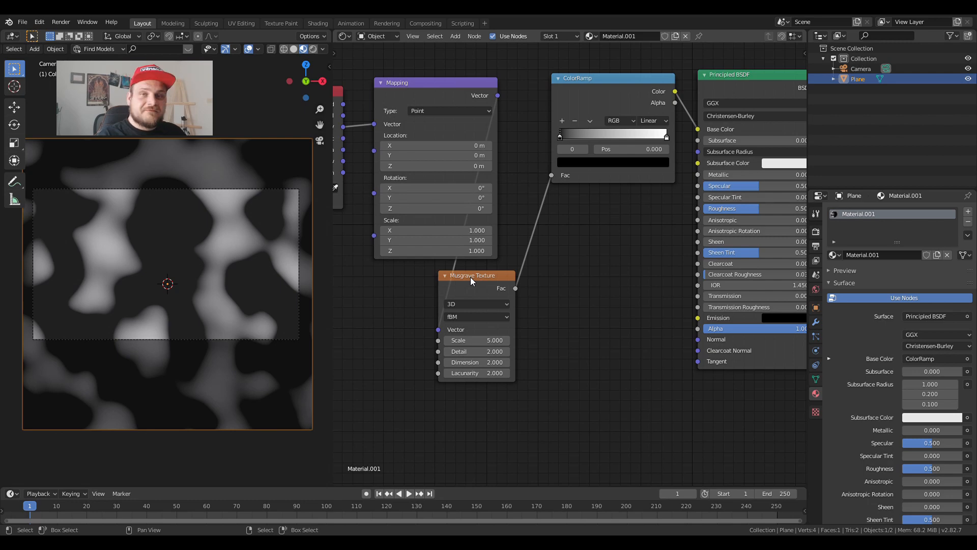
{"action": "scroll", "coordinate": [517, 289], "scroll_direction": "up", "scroll_amount": 1}
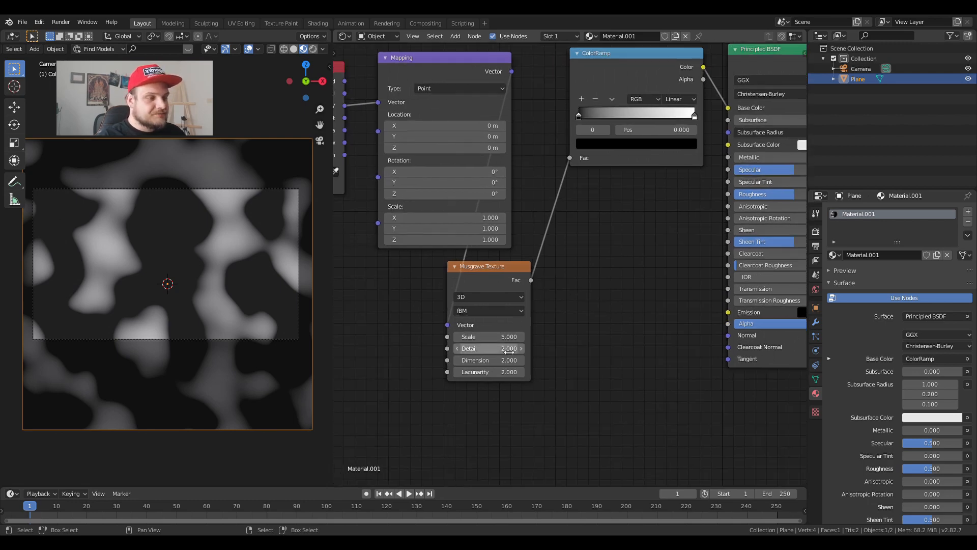
{"action": "left_click_drag", "start_coordinate": [501, 349], "coordinate": [514, 349], "text": "ctrl"}
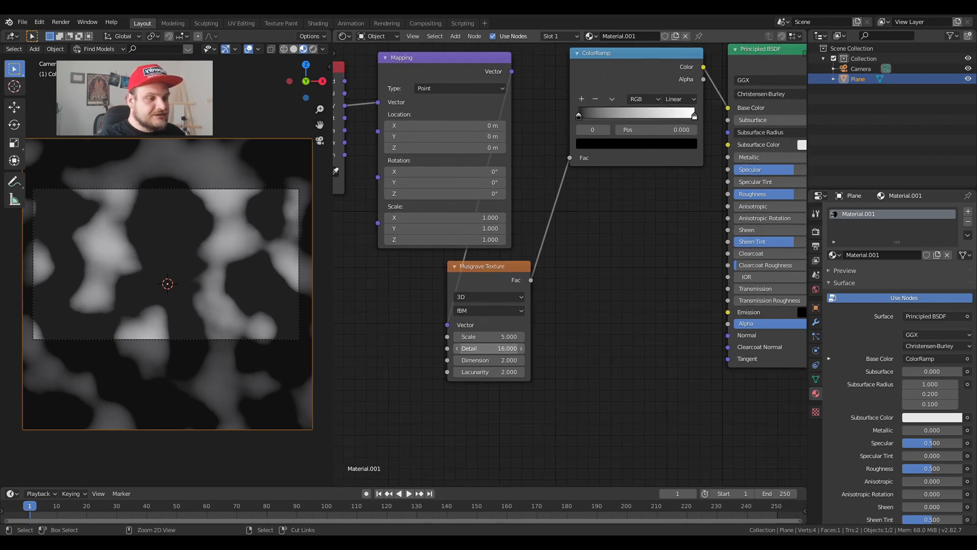
{"action": "left_click_drag", "start_coordinate": [496, 360], "coordinate": [460, 337]}
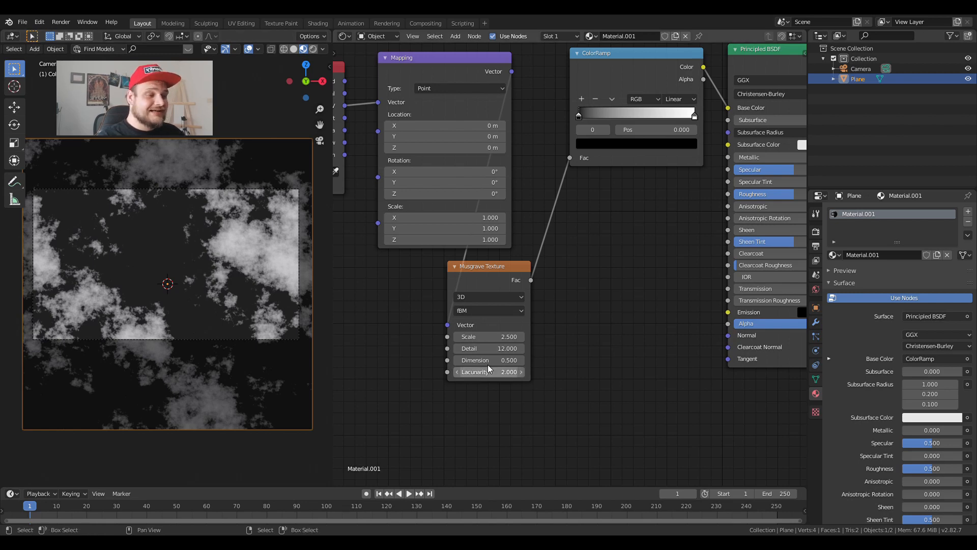
Step: Change the ColorRamp's black stop to a dark sky blue
{"action": "middle_click_drag", "start_coordinate": [561, 259], "coordinate": [524, 314]}
{"action": "left_click_drag", "start_coordinate": [585, 106], "coordinate": [581, 58]}
{"action": "left_click", "coordinate": [550, 197]}
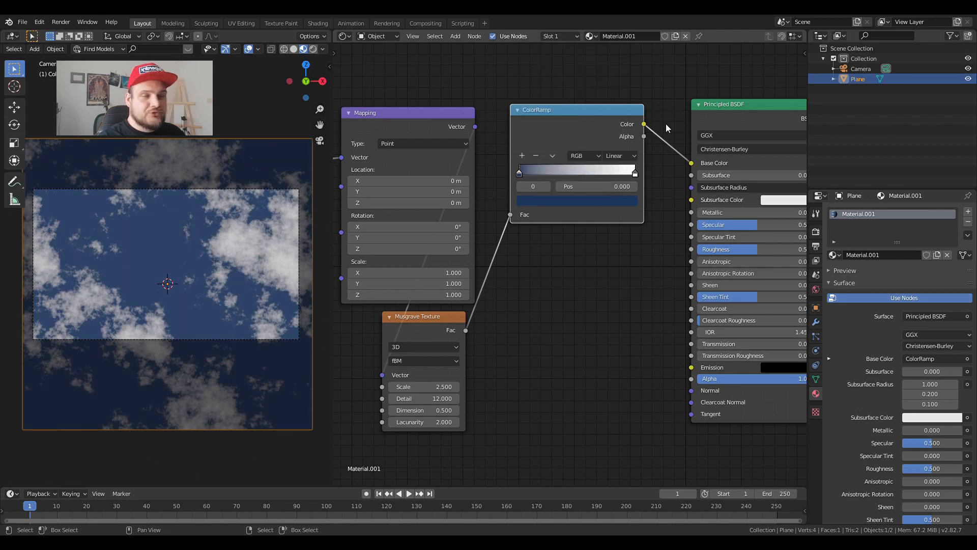
Step: Add a middle stop to the ColorRamp at about 0.63 and colour it a pale greyish blue
{"action": "left_click", "coordinate": [522, 156]}
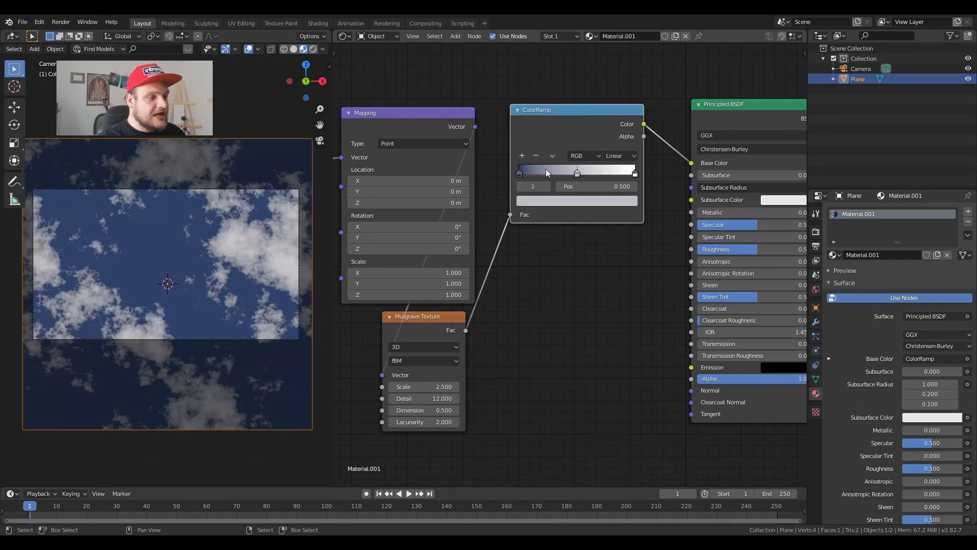
{"action": "left_click_drag", "start_coordinate": [559, 171], "coordinate": [595, 169]}
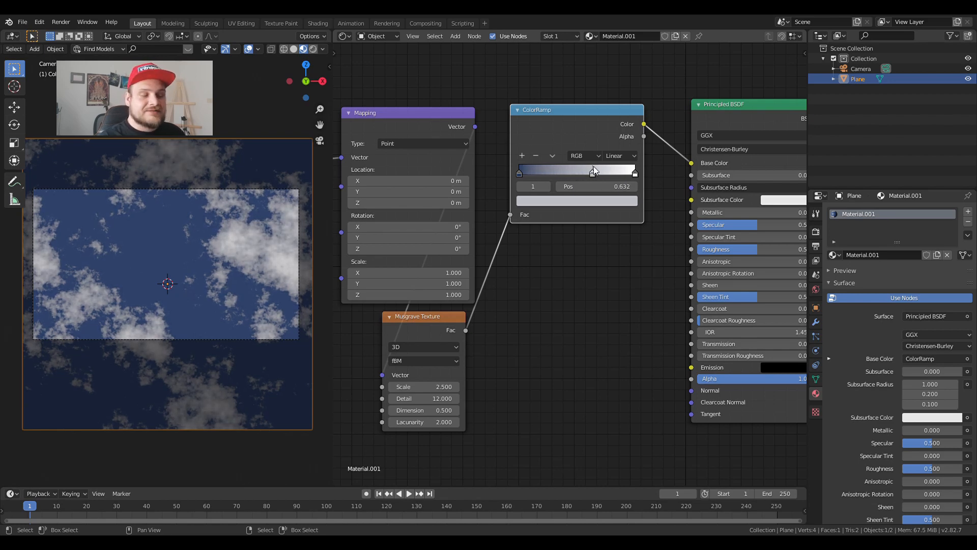
{"action": "left_click", "coordinate": [577, 200]}
{"action": "left_click_drag", "start_coordinate": [613, 59], "coordinate": [565, 78]}
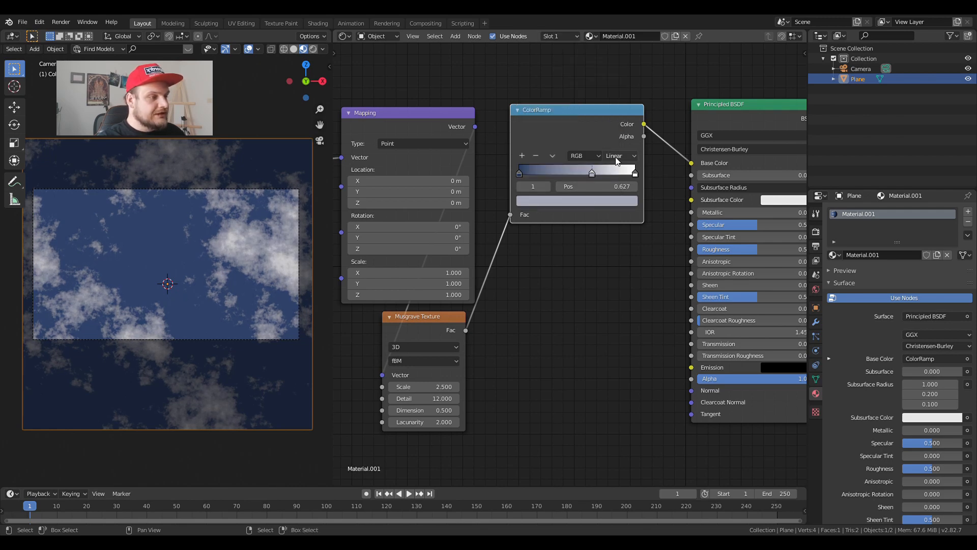
Step: Set the ColorRamp interpolation to B-Spline and move its dark blue stop to about 0.191
{"action": "left_click", "coordinate": [616, 156]}
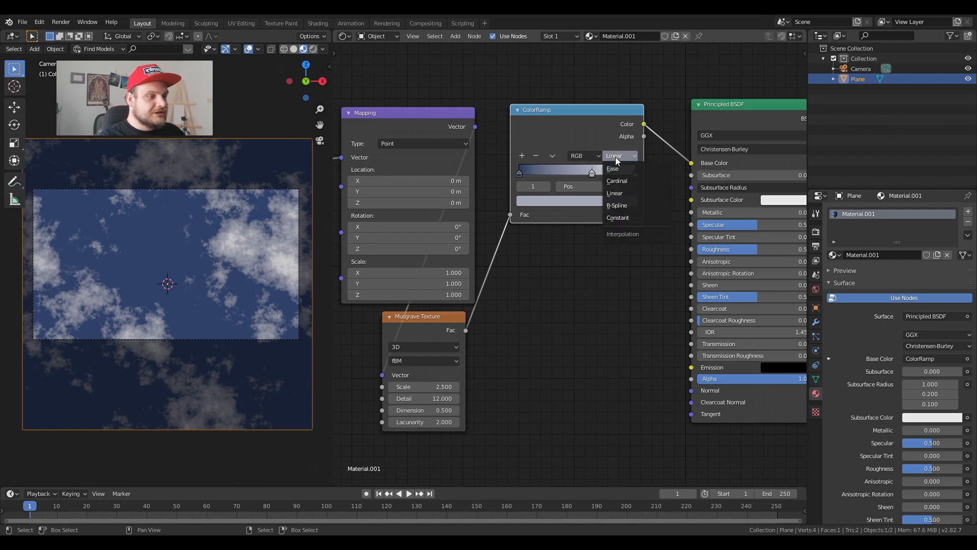
{"action": "left_click", "coordinate": [617, 206]}
{"action": "left_click_drag", "start_coordinate": [520, 173], "coordinate": [541, 173]}
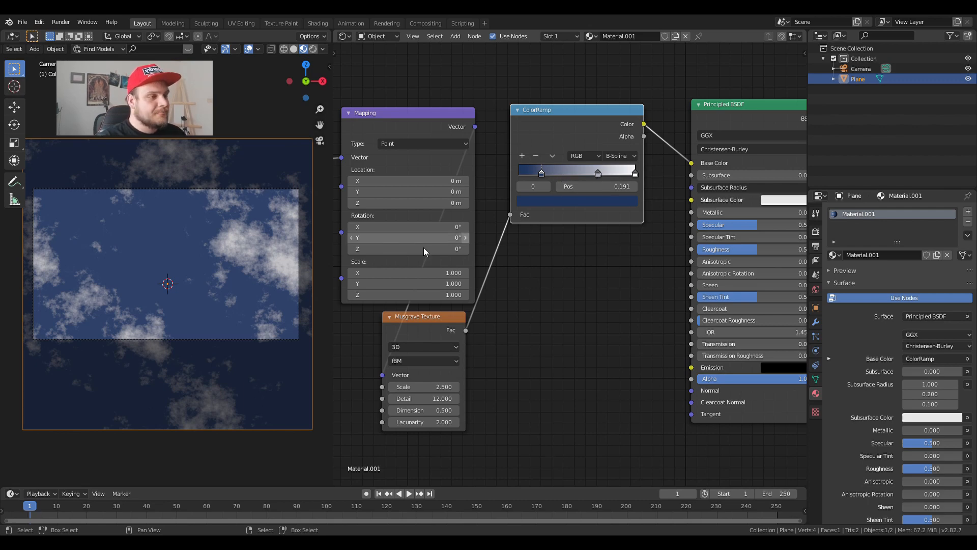
{"action": "mouse_move", "coordinate": [246, 282]}
{"action": "middle_mouse_down"}
{"action": "mouse_move", "coordinate": [186, 294]}
{"action": "mouse_move", "coordinate": [237, 297]}
{"action": "middle_mouse_up"}
{"action": "scroll", "coordinate": [210, 295], "scroll_direction": "up", "scroll_amount": 5}
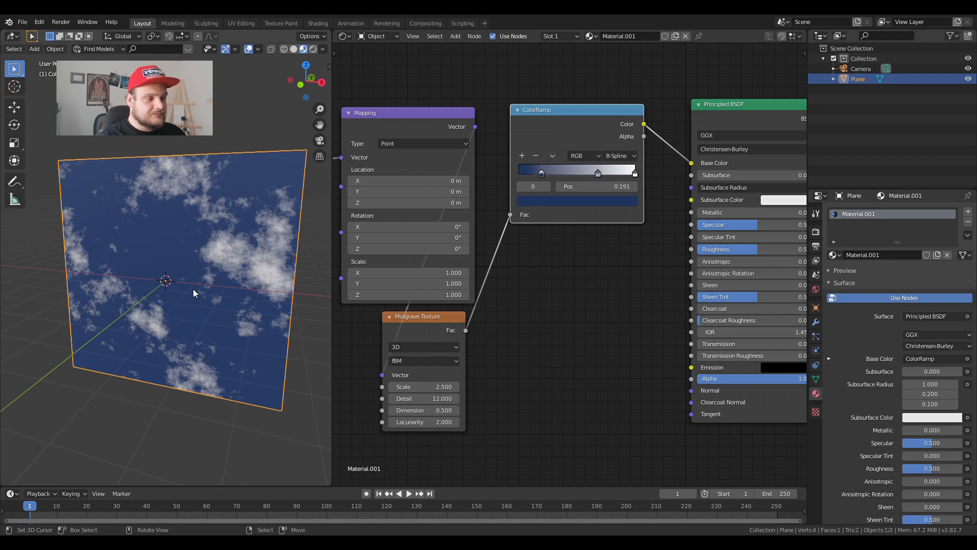
Step: Expand the 3D viewport over the node editor area and add a UV Sphere at the origin
{"action": "left_click_drag", "start_coordinate": [330, 31], "coordinate": [397, 115]}
{"action": "scroll", "coordinate": [427, 274], "scroll_direction": "down", "scroll_amount": 3}
{"action": "key", "text": "shift+a"}
{"action": "mouse_move", "coordinate": [427, 275]}
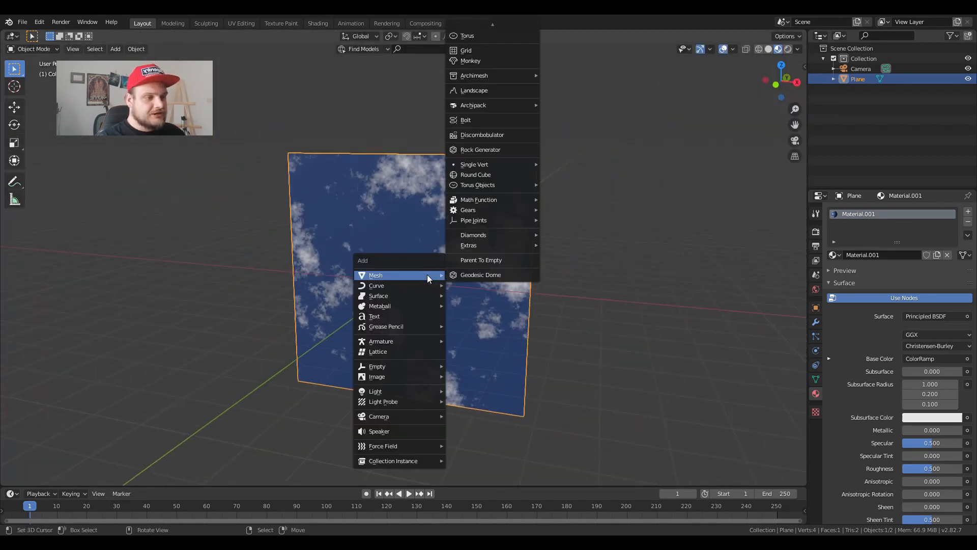
{"action": "scroll", "coordinate": [478, 59], "scroll_direction": "up", "scroll_amount": 3}
{"action": "scroll", "coordinate": [478, 56], "scroll_direction": "down", "scroll_amount": 3}
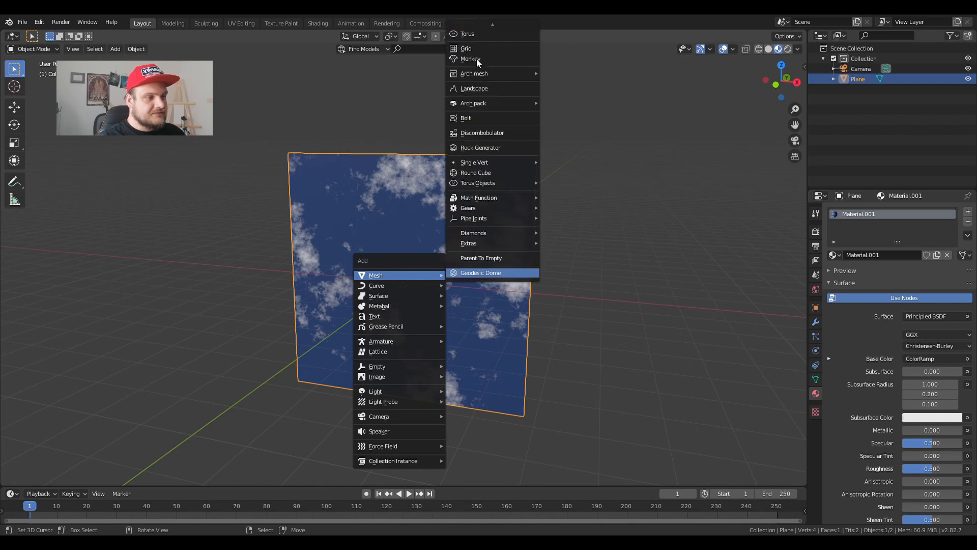
{"action": "scroll", "coordinate": [481, 43], "scroll_direction": "up", "scroll_amount": 2}
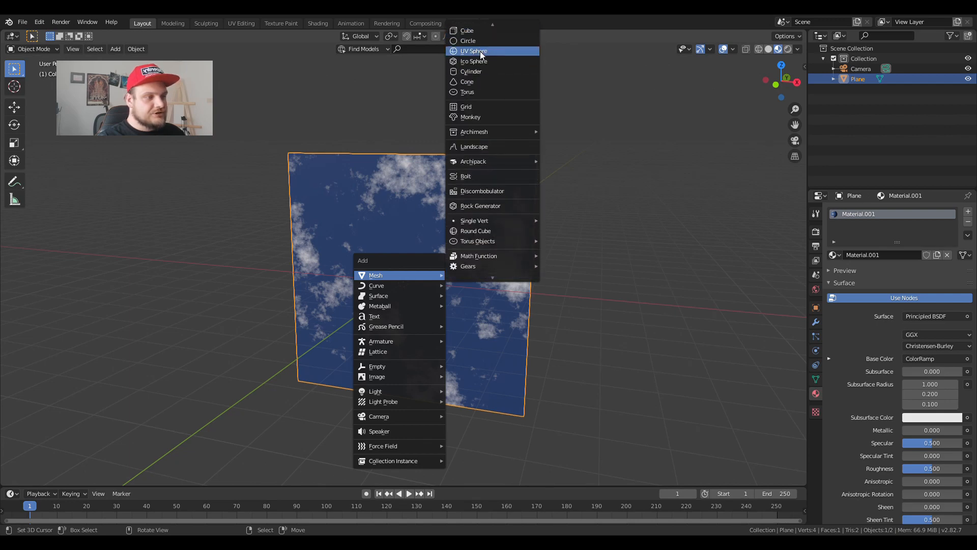
{"action": "left_click", "coordinate": [481, 47]}
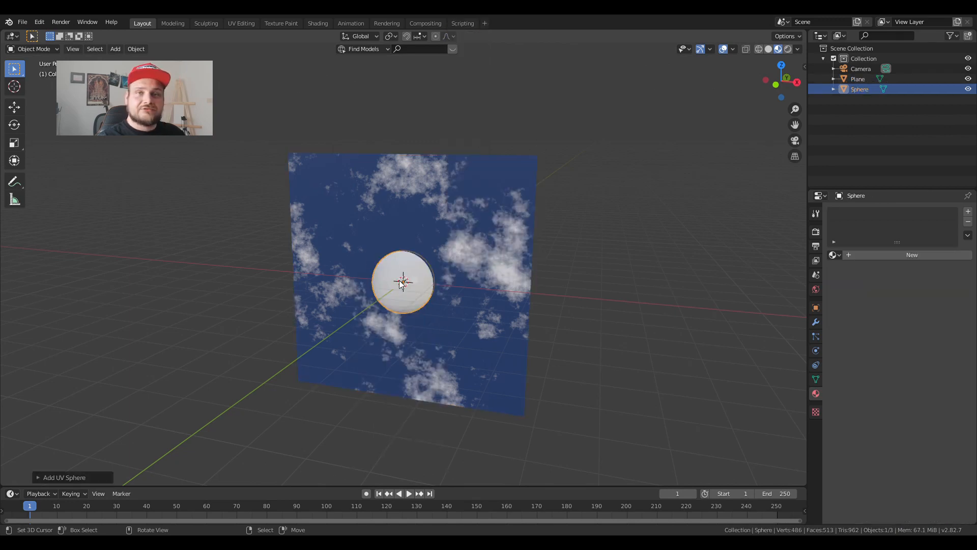
Step: Delete the sky-textured plane from the scene
{"action": "left_click", "coordinate": [436, 216]}
{"action": "key", "text": "x"}
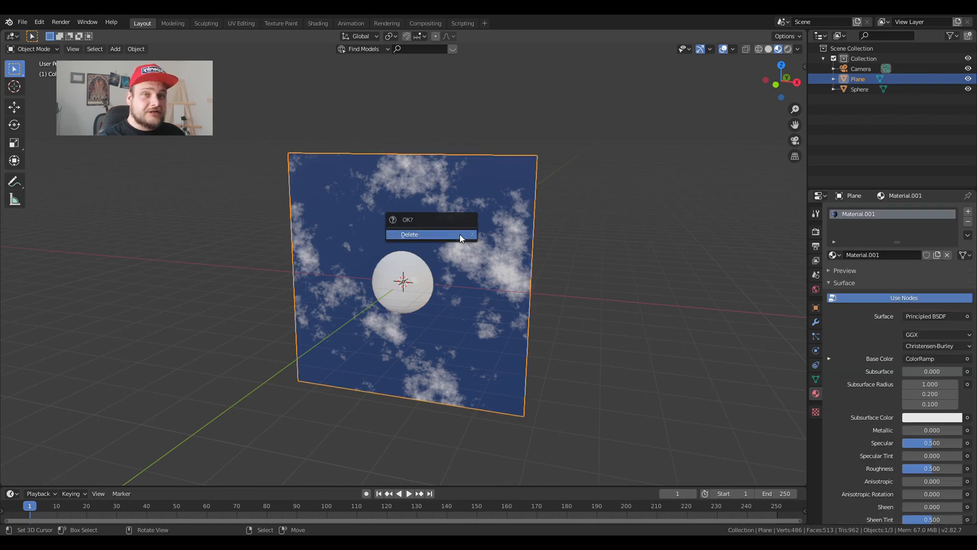
{"action": "left_click", "coordinate": [460, 235]}
Step: Scale the sphere up uniformly to about 3.6 times its size
{"action": "left_click", "coordinate": [433, 291]}
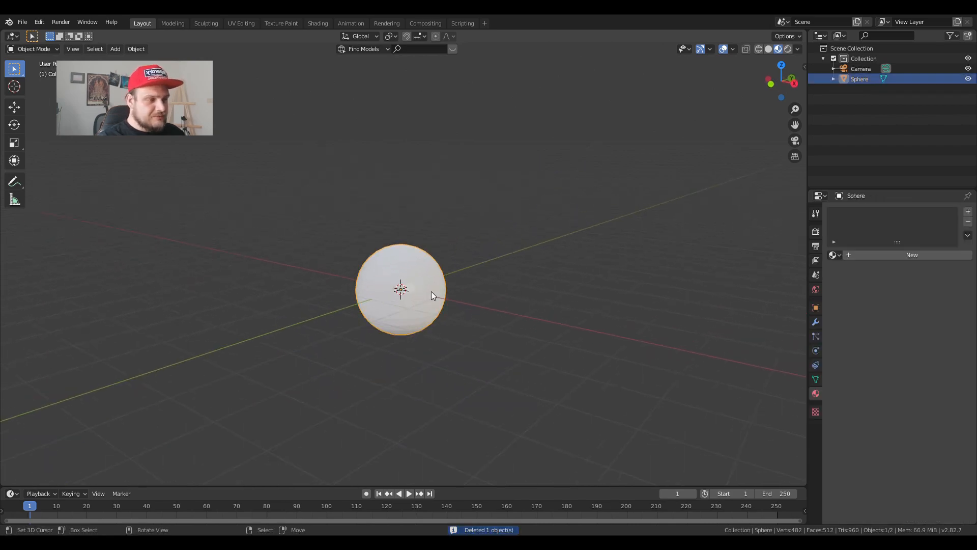
{"action": "key", "text": "s"}
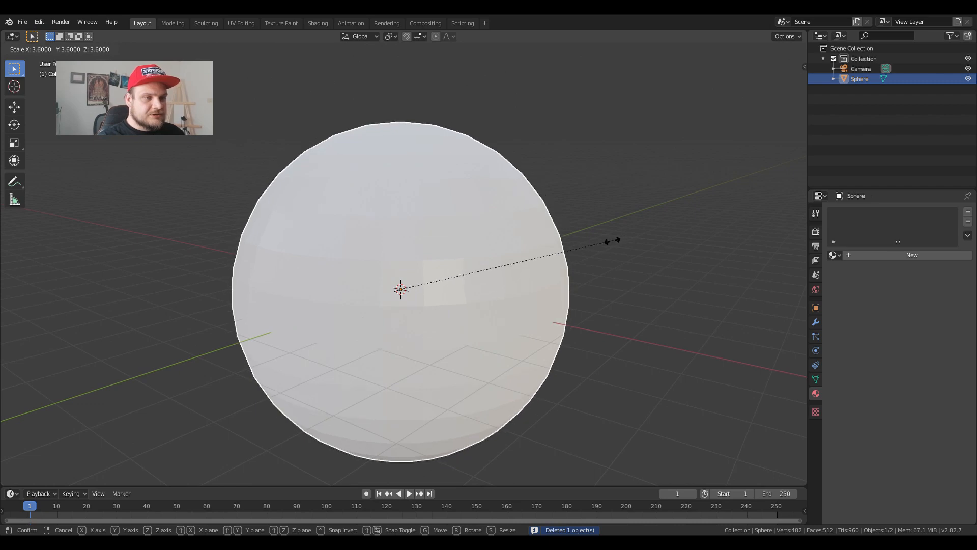
{"action": "left_click", "coordinate": [605, 243]}
Step: Delete the sphere's lower half and its negative-Y half in Edit Mode, leaving a quarter dome, and return to Object Mode
{"action": "key", "text": "Tab"}
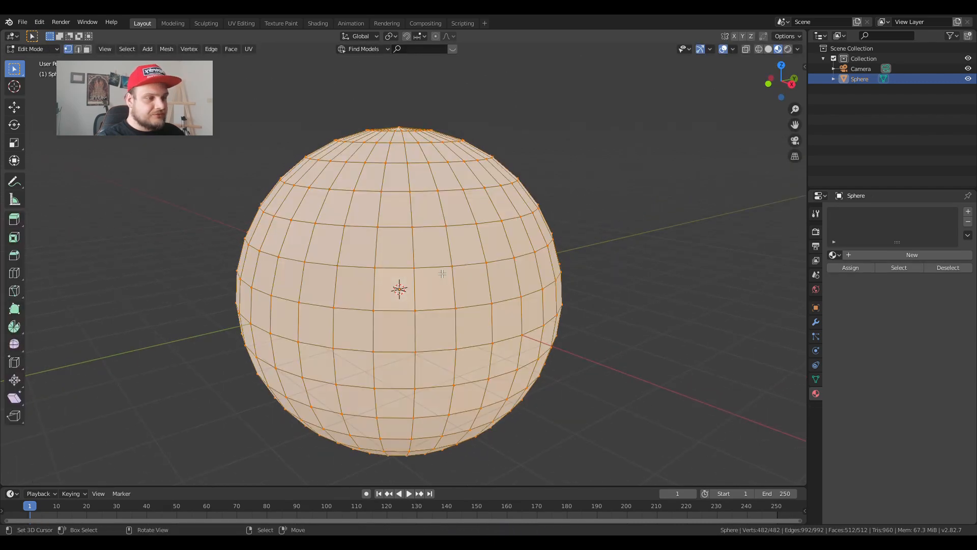
{"action": "key", "text": "KP_3"}
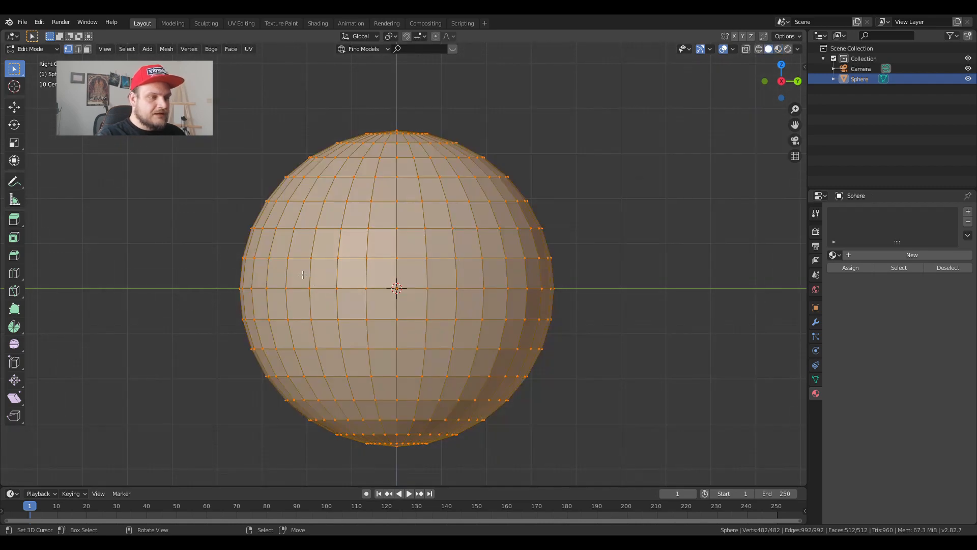
{"action": "left_click", "coordinate": [302, 274]}
{"action": "key", "text": "c"}
{"action": "scroll", "coordinate": [227, 288], "scroll_direction": "down", "scroll_amount": 5}
{"action": "mouse_move", "coordinate": [226, 285]}
{"action": "left_mouse_down"}
{"action": "mouse_move", "coordinate": [316, 138]}
{"action": "mouse_move", "coordinate": [299, 169]}
{"action": "mouse_move", "coordinate": [303, 409]}
{"action": "mouse_move", "coordinate": [323, 456]}
{"action": "mouse_move", "coordinate": [413, 464]}
{"action": "mouse_move", "coordinate": [560, 414]}
{"action": "mouse_move", "coordinate": [424, 388]}
{"action": "left_mouse_up"}
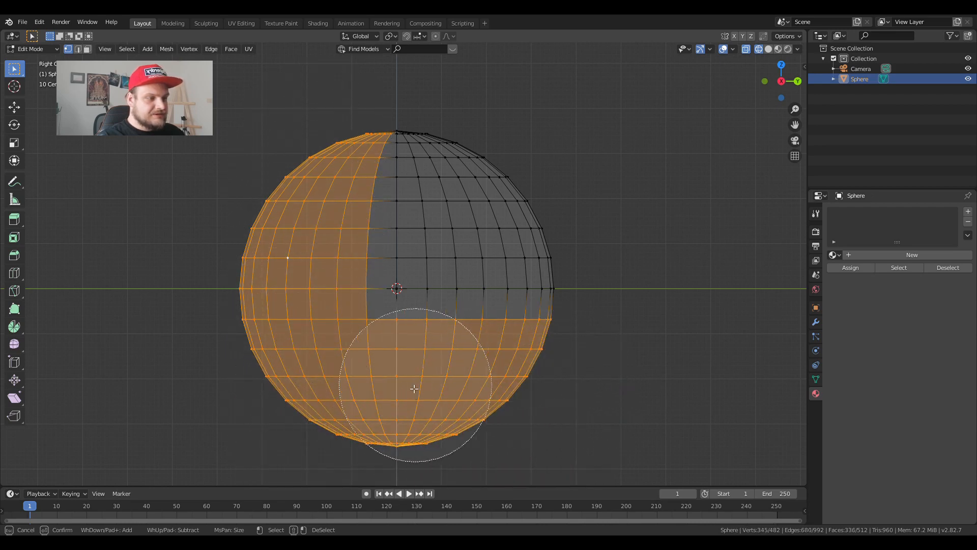
{"action": "key", "text": "Escape"}
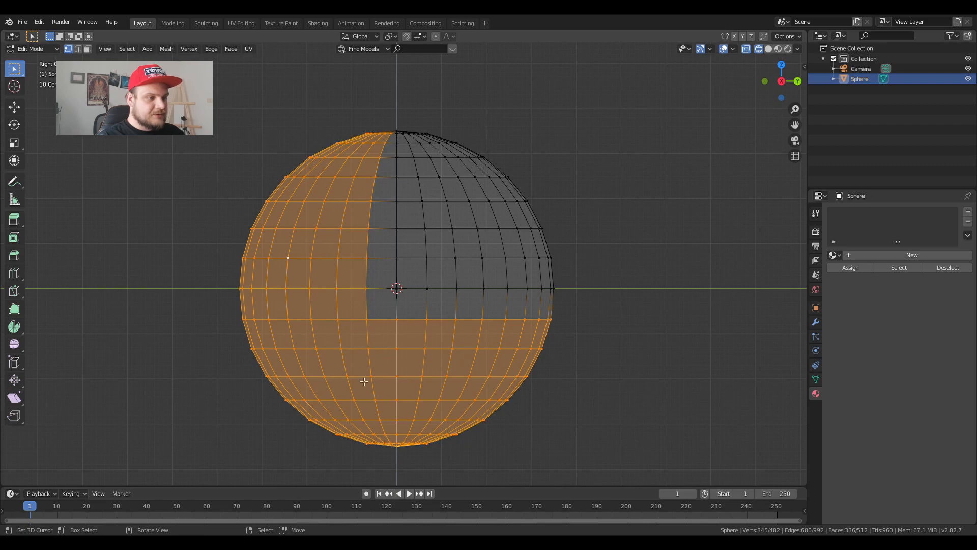
{"action": "middle_click_drag", "start_coordinate": [425, 259], "coordinate": [464, 199]}
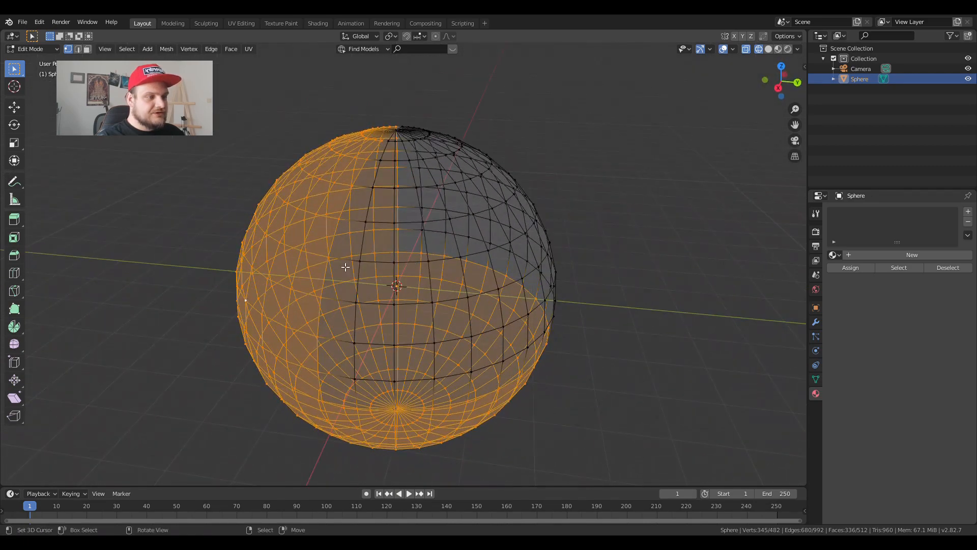
{"action": "middle_click_drag", "start_coordinate": [361, 297], "coordinate": [427, 355]}
{"action": "key", "text": "x"}
{"action": "left_click", "coordinate": [418, 288]}
{"action": "scroll", "coordinate": [423, 342], "scroll_direction": "up", "scroll_amount": 7}
{"action": "middle_click_drag", "start_coordinate": [431, 258], "coordinate": [436, 214]}
{"action": "key", "text": "Tab"}
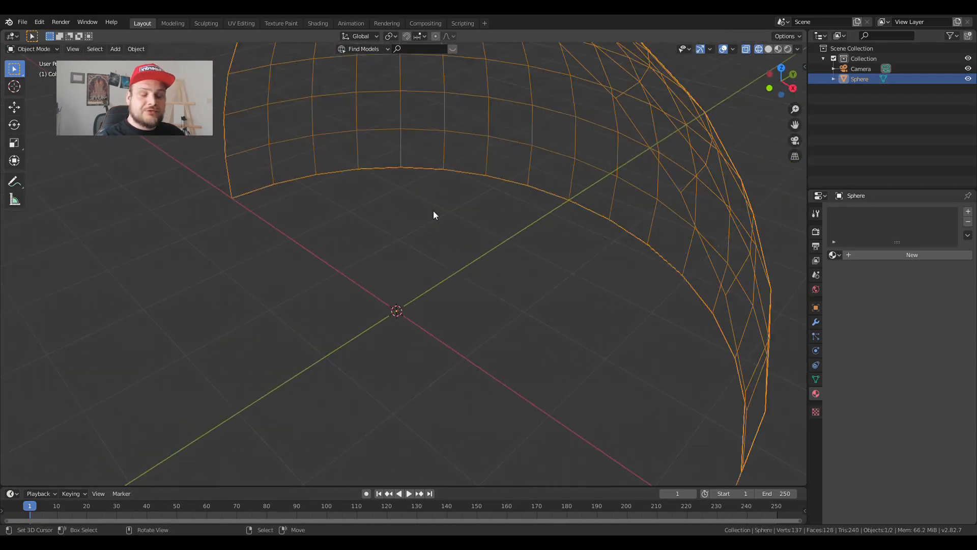
Step: Rotate the dome about -40 degrees around the global X axis while looking through the camera
{"action": "key", "text": "KP_1"}
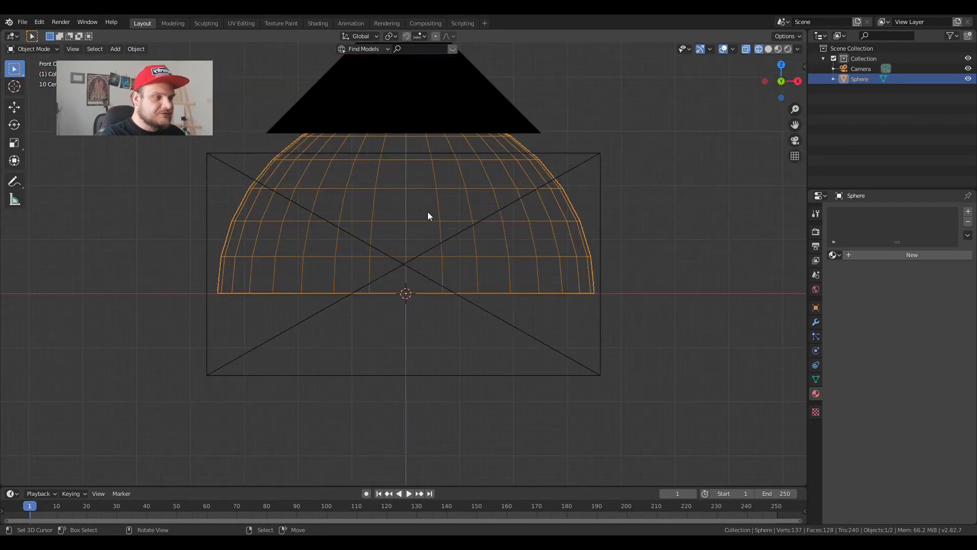
{"action": "key", "text": "shift+z"}
{"action": "key", "text": "KP_0"}
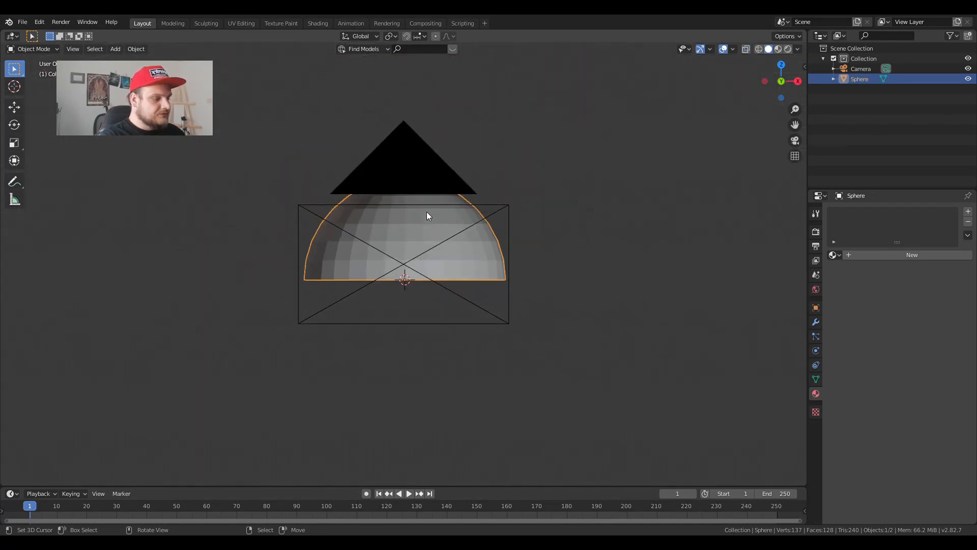
{"action": "key", "text": "r"}
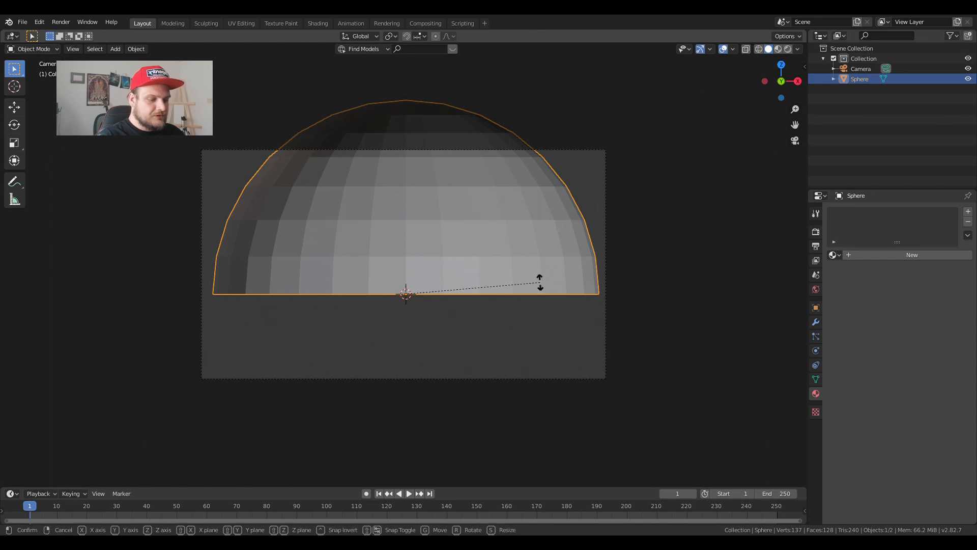
{"action": "key", "text": "x"}
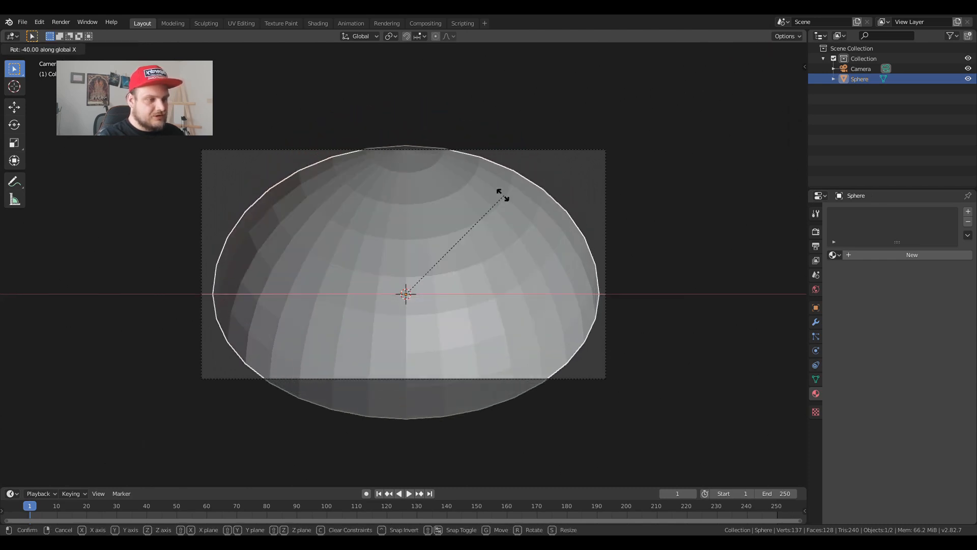
{"action": "left_click", "coordinate": [507, 201]}
Step: Scale the dome up uniformly until it fills the whole camera frame
{"action": "key", "text": "s"}
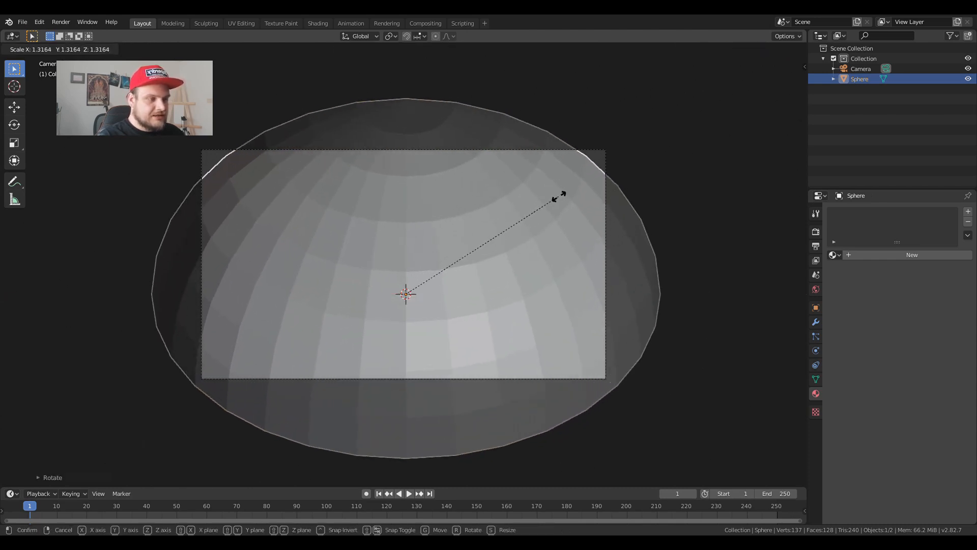
{"action": "left_click", "coordinate": [588, 197]}
{"action": "key", "text": "g"}
{"action": "key", "text": "y"}
{"action": "right_click", "coordinate": [575, 186]}
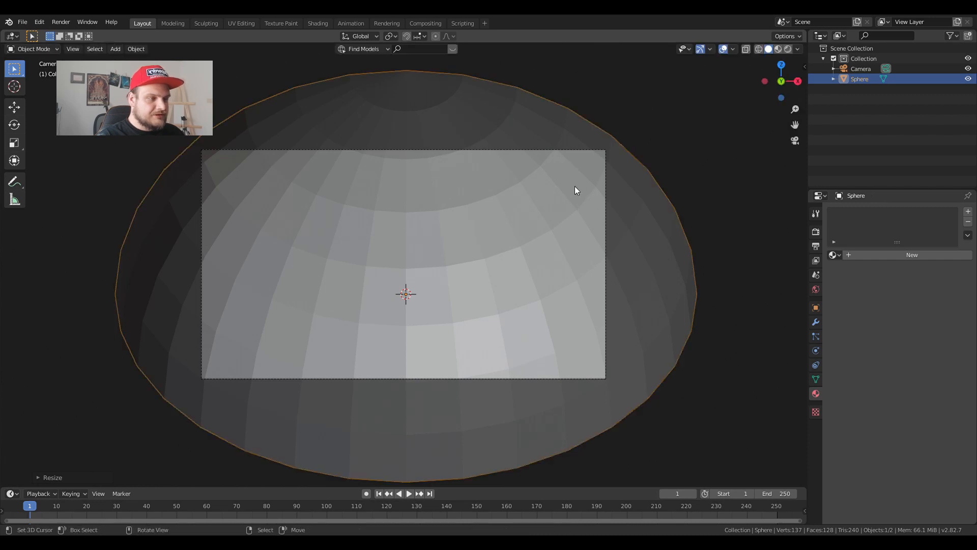
Step: Change the camera's lens type to Perspective
{"action": "left_click", "coordinate": [537, 378]}
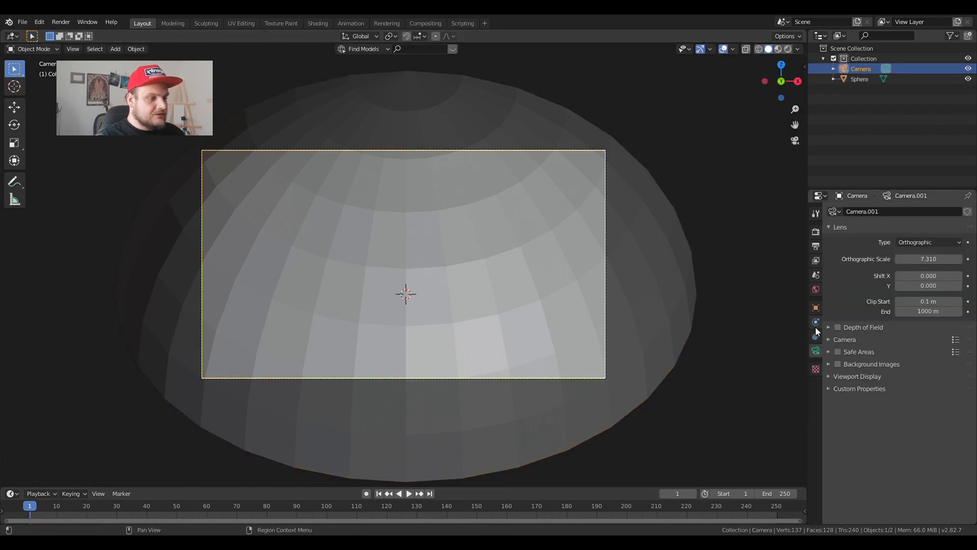
{"action": "left_click", "coordinate": [911, 242]}
{"action": "left_click", "coordinate": [914, 252]}
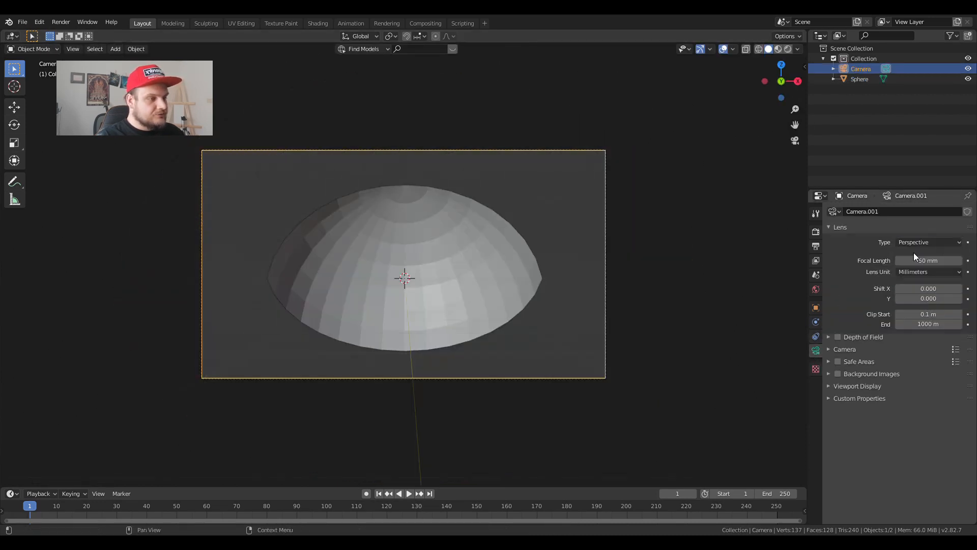
Step: Move the camera closer to the dome along its local Z axis and set its focal length to 73 mm
{"action": "key", "text": "g"}
{"action": "key", "text": "z"}
{"action": "key", "text": "z"}
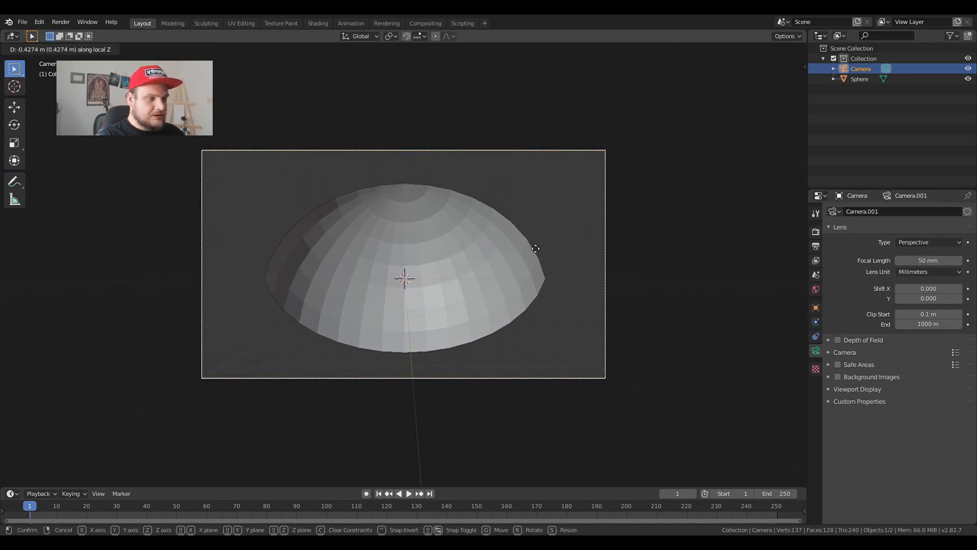
{"action": "left_click", "coordinate": [542, 144]}
{"action": "left_click", "coordinate": [933, 270]}
{"action": "mouse_move", "coordinate": [931, 260]}
{"action": "left_mouse_down"}
{"action": "mouse_move", "coordinate": [959, 260]}
{"action": "mouse_move", "coordinate": [947, 260]}
{"action": "left_mouse_up"}
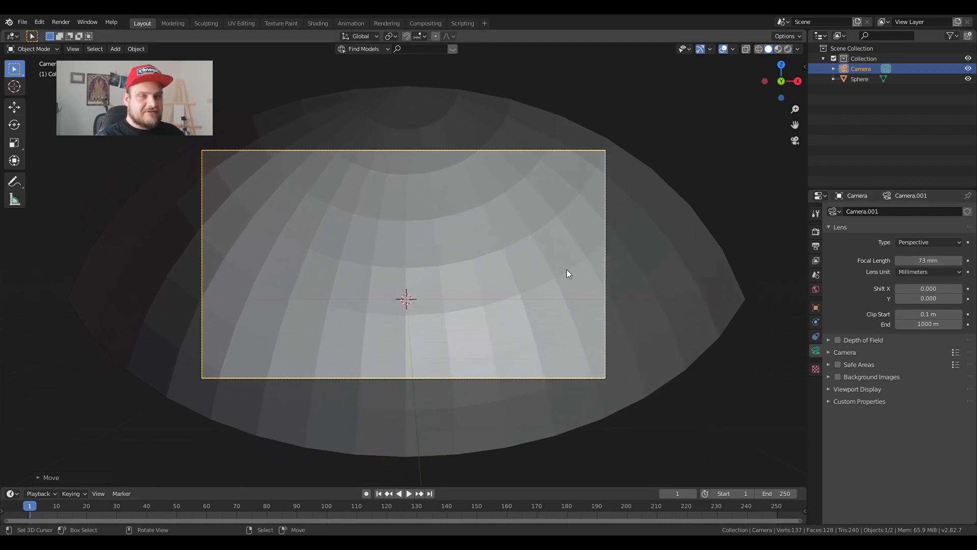
Step: Add a Subdivision Surface modifier with 2 viewport subdivisions to the dome and shade it smooth
{"action": "left_click", "coordinate": [624, 288]}
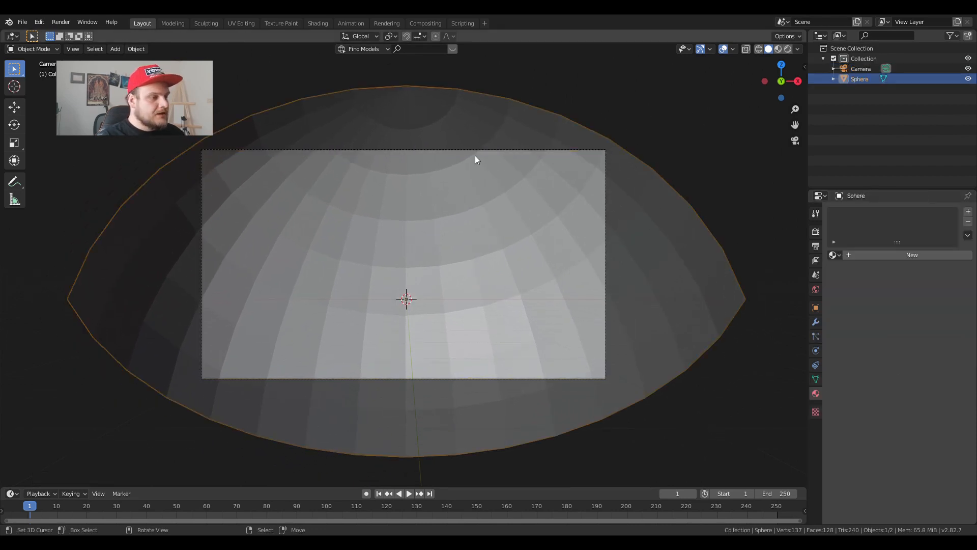
{"action": "left_click", "coordinate": [816, 322]}
{"action": "left_click", "coordinate": [855, 211]}
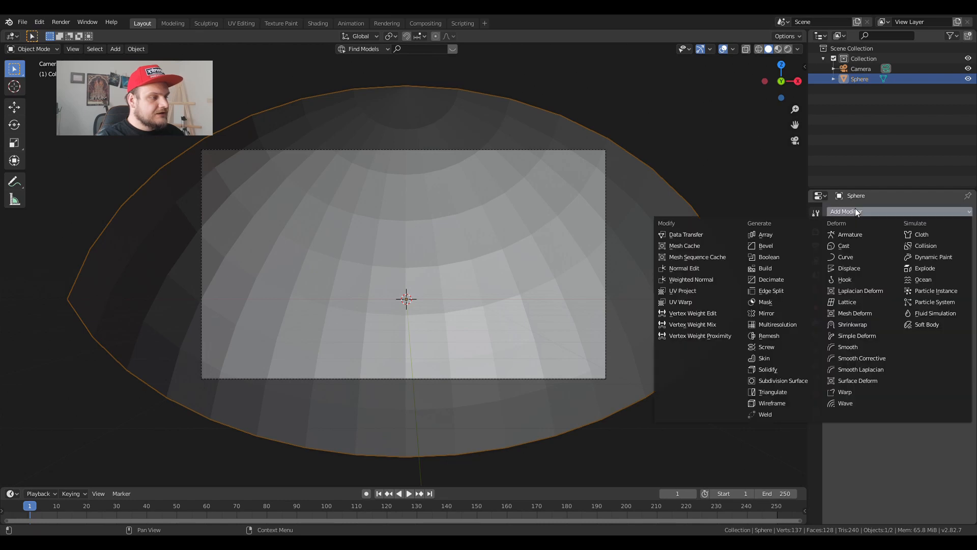
{"action": "left_click", "coordinate": [793, 390]}
{"action": "left_click", "coordinate": [893, 289]}
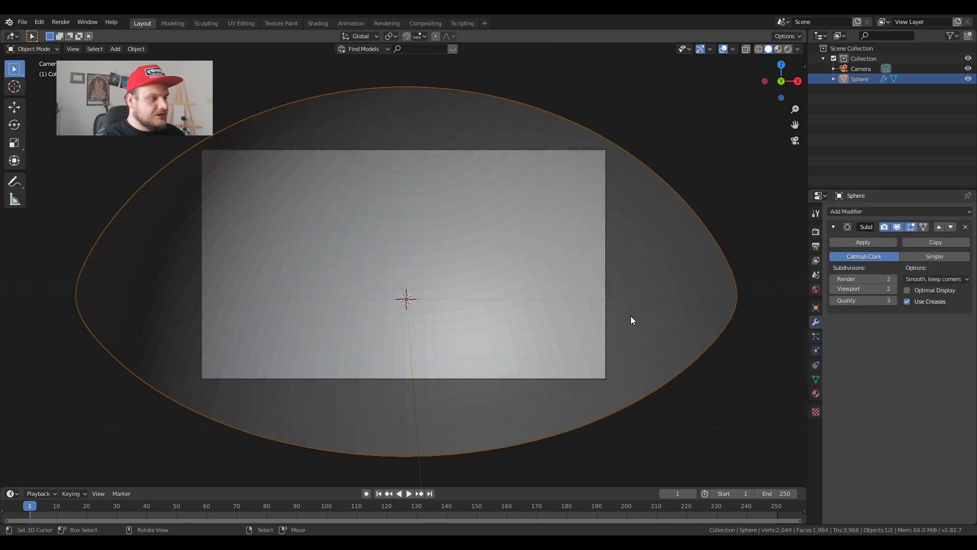
{"action": "right_click", "coordinate": [590, 286]}
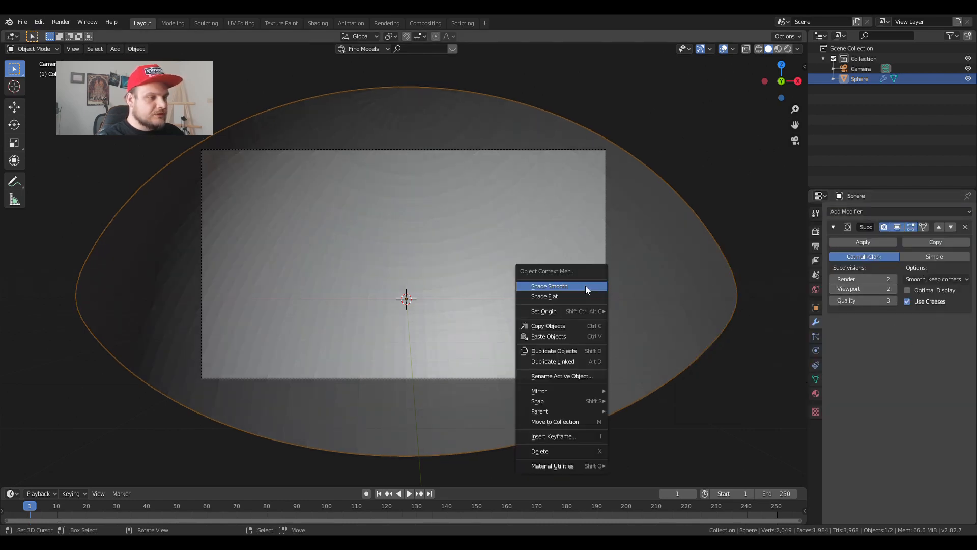
{"action": "left_click", "coordinate": [585, 285]}
Step: Assign the existing Material.001 sky material to the dome and show the viewport in rendered shading
{"action": "left_click", "coordinate": [816, 393]}
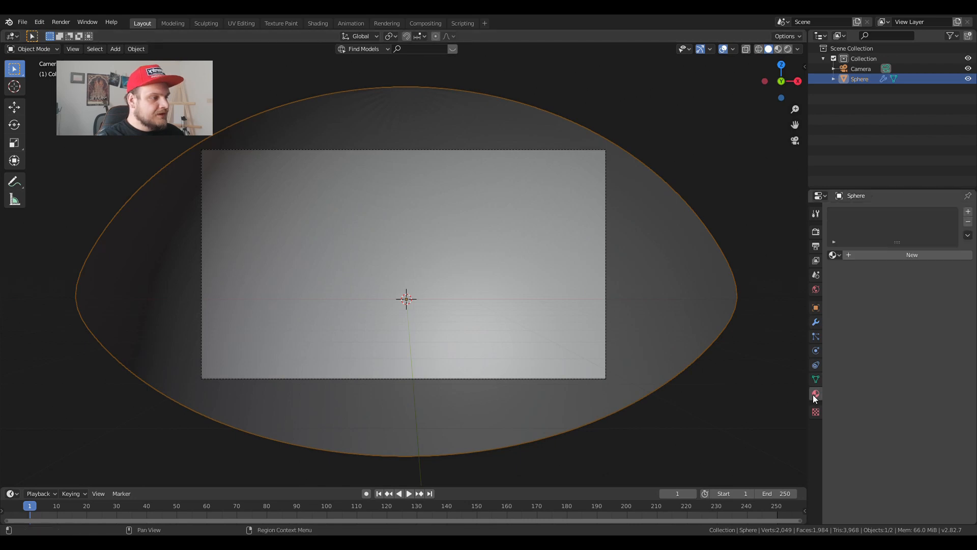
{"action": "left_click", "coordinate": [833, 254]}
{"action": "left_click", "coordinate": [859, 280]}
{"action": "left_click", "coordinate": [778, 49]}
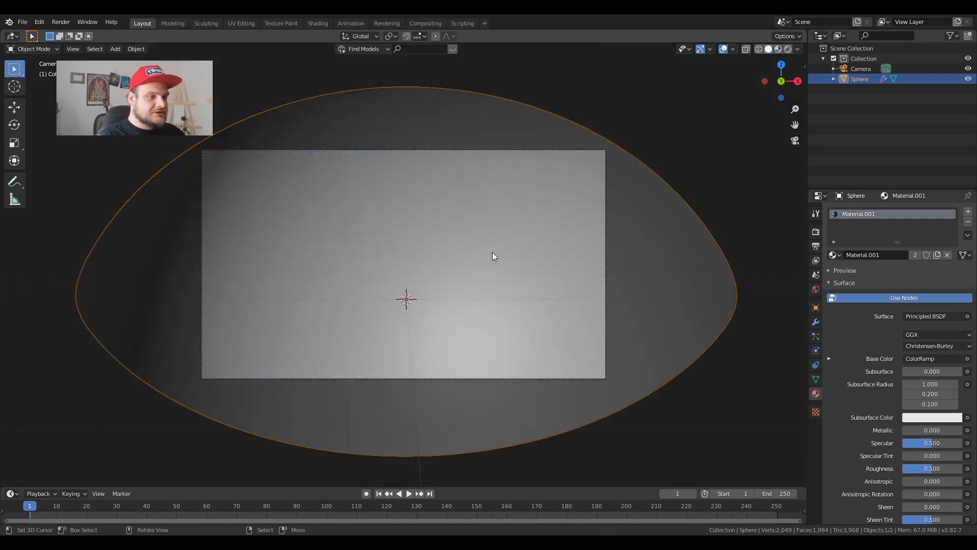
{"action": "key", "text": "shift+z"}
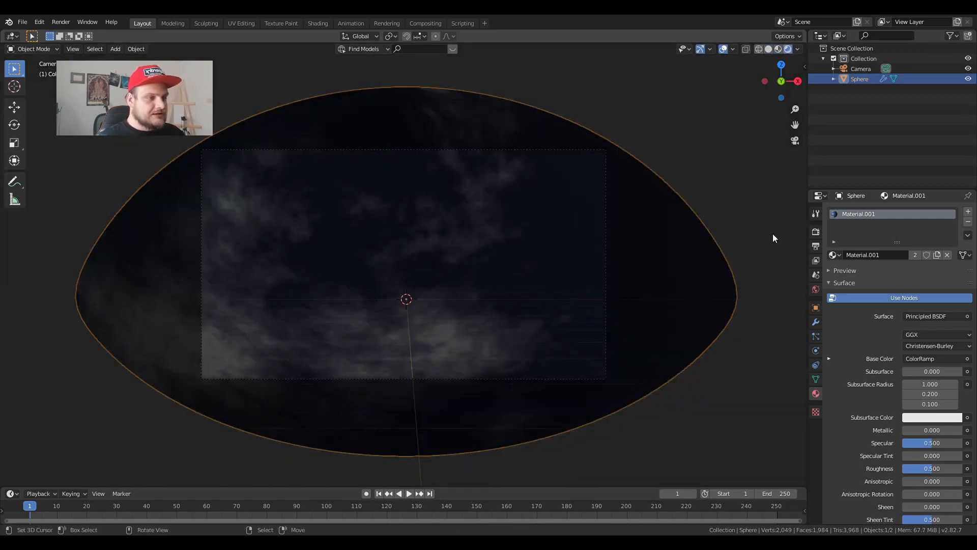
Step: Switch the render engine to Cycles
{"action": "left_click", "coordinate": [816, 232]}
{"action": "left_click", "coordinate": [929, 212]}
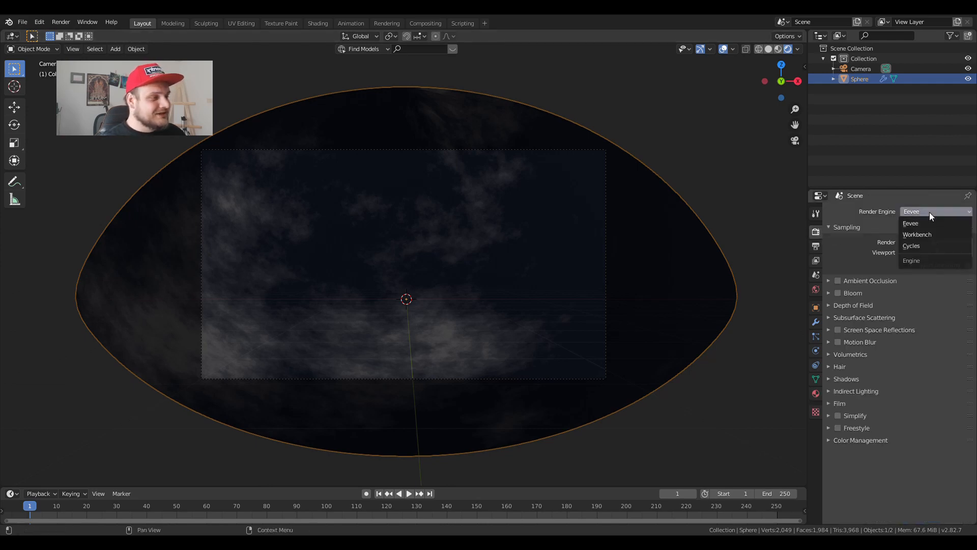
{"action": "left_click", "coordinate": [922, 243]}
Step: Use an Environment Texture for the world background colour and load the venetian_crossroads image into it
{"action": "left_click", "coordinate": [816, 289]}
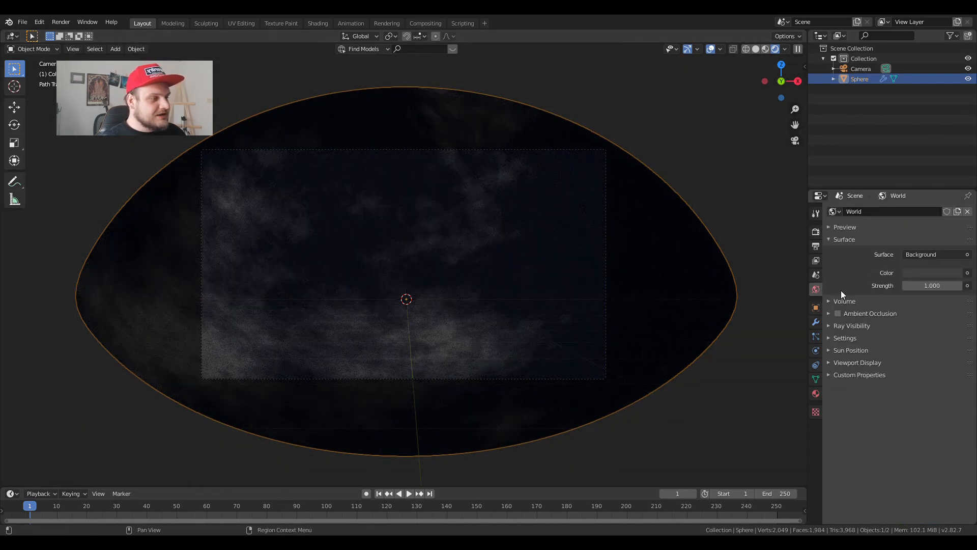
{"action": "left_click", "coordinate": [938, 253]}
{"action": "left_click", "coordinate": [937, 254]}
{"action": "left_click", "coordinate": [967, 273]}
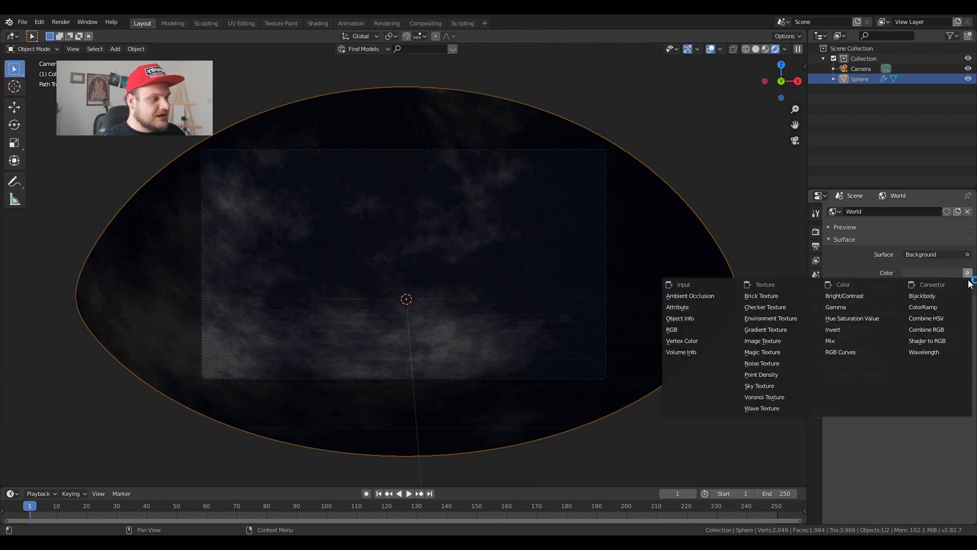
{"action": "left_click", "coordinate": [781, 318]}
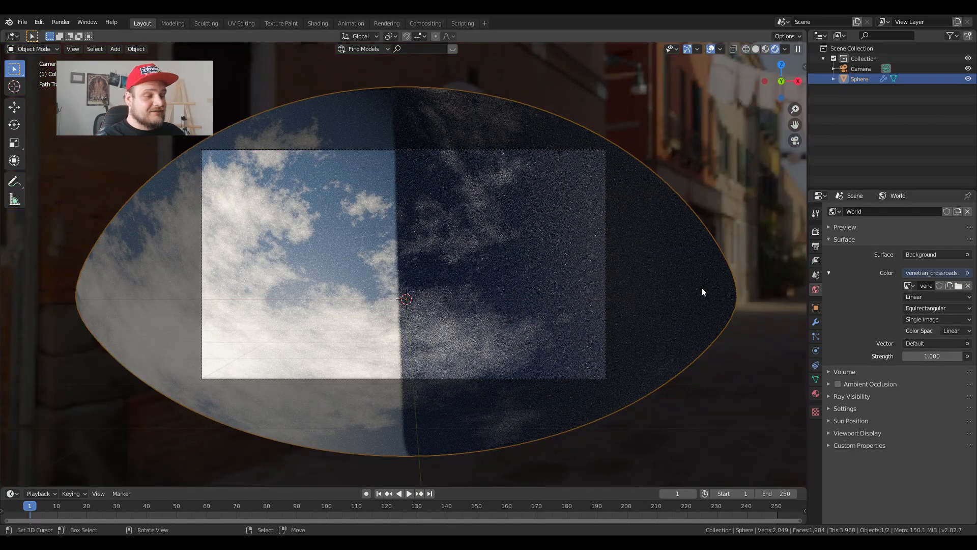
Step: Try flattening the dome by scaling it along the global Y axis
{"action": "middle_click_drag", "start_coordinate": [710, 254], "coordinate": [681, 225]}
{"action": "key", "text": "s"}
{"action": "key", "text": "y"}
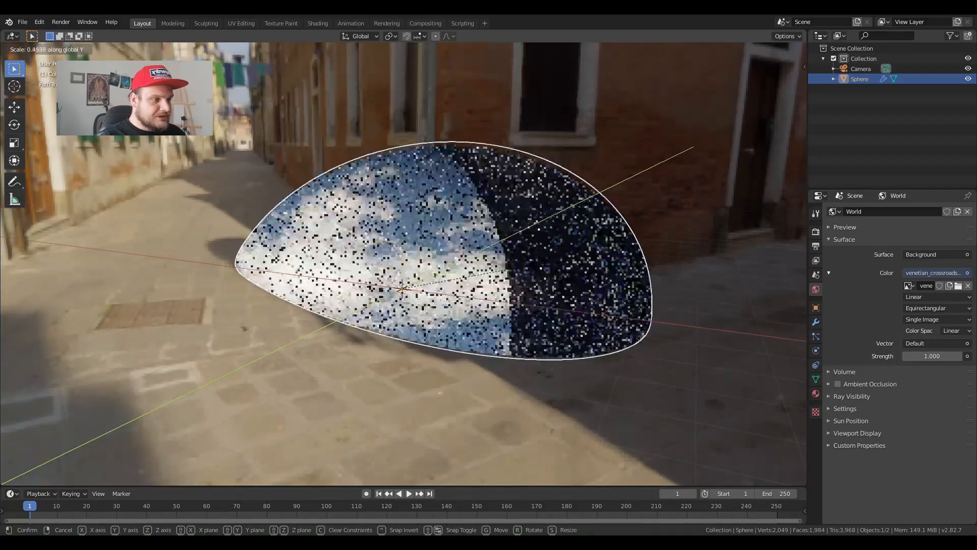
{"action": "right_click", "coordinate": [284, 321]}
{"action": "middle_click_drag", "start_coordinate": [458, 264], "coordinate": [615, 286]}
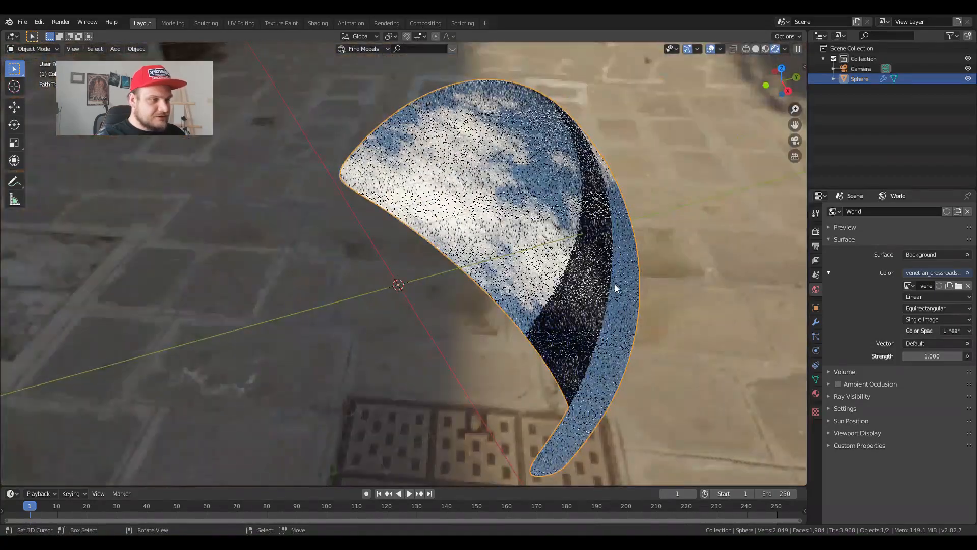
{"action": "key", "text": "s"}
{"action": "key", "text": "y"}
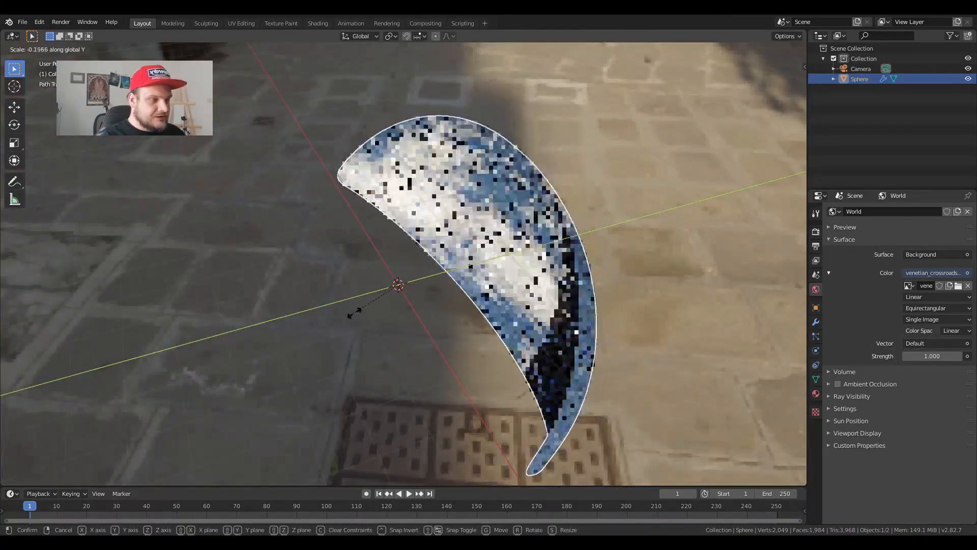
{"action": "left_click", "coordinate": [419, 268]}
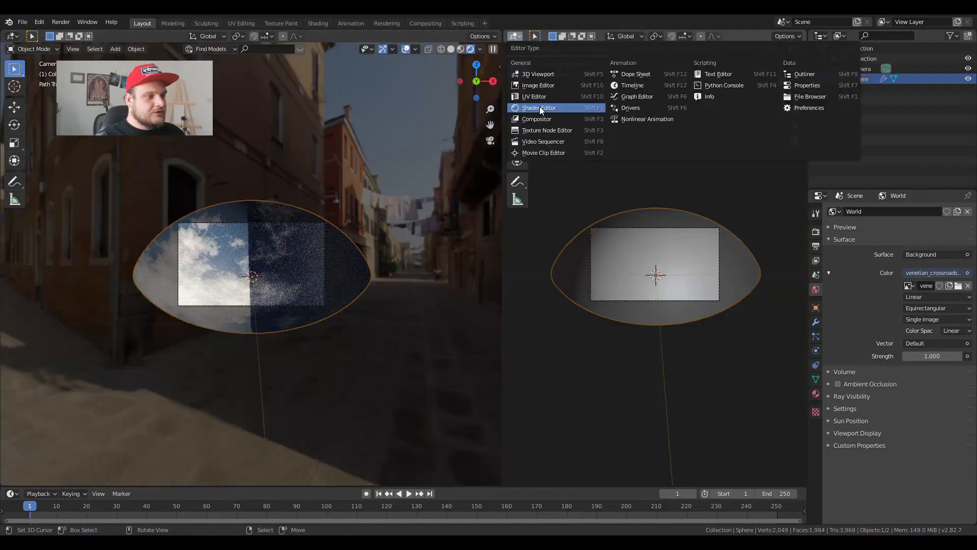
Step: Set the second area beside the 3D viewport to a Shader Editor showing the World nodes, with its sidebar hidden
{"action": "left_click", "coordinate": [545, 36]}
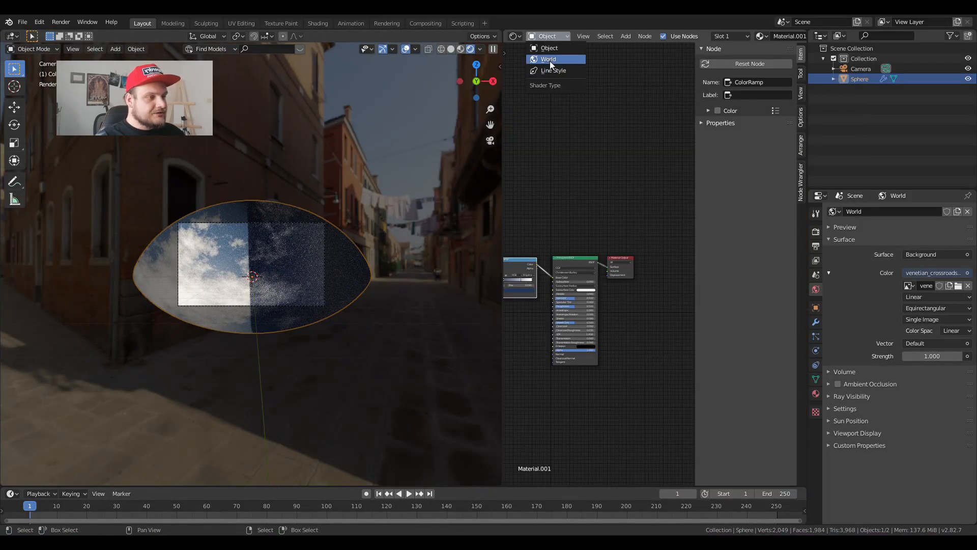
{"action": "left_click", "coordinate": [550, 60]}
{"action": "key", "text": "n"}
{"action": "scroll", "coordinate": [618, 168], "scroll_direction": "up", "scroll_amount": 5}
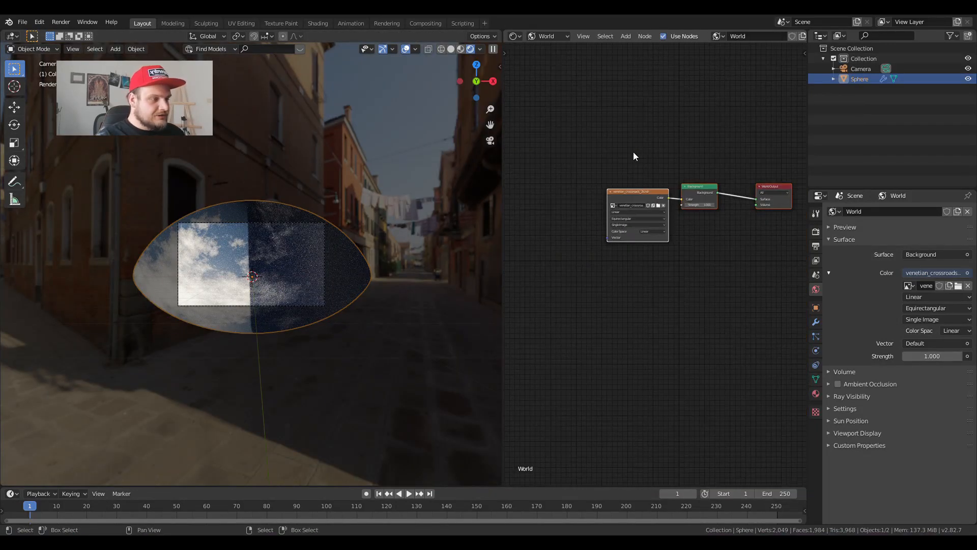
{"action": "middle_click_drag", "start_coordinate": [595, 185], "coordinate": [639, 199]}
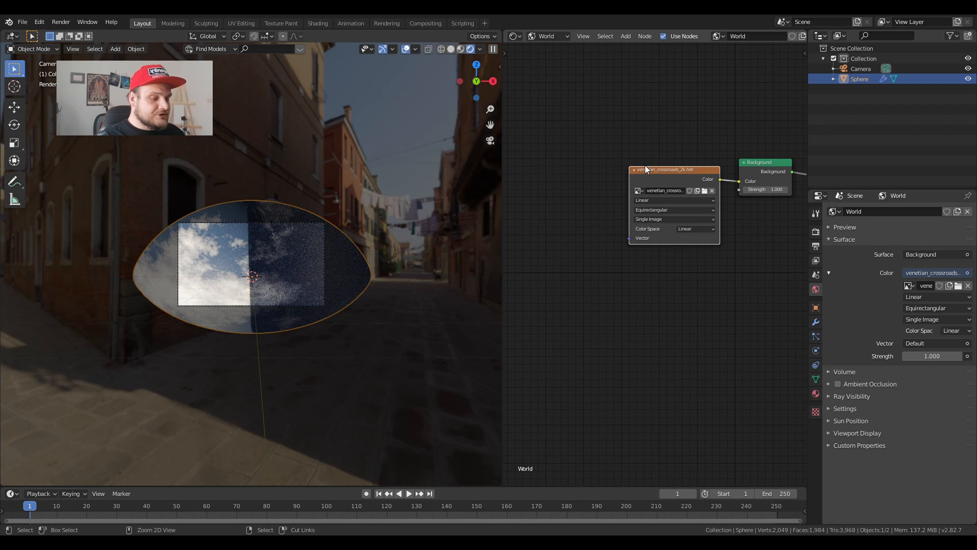
Step: Add Mapping and Texture Coordinate nodes to the venetian_crossroads environment texture and set the mapping's Z rotation to about 47.8°
{"action": "key", "text": "ctrl+t"}
{"action": "scroll", "coordinate": [564, 127], "scroll_direction": "left", "scroll_amount": 3}
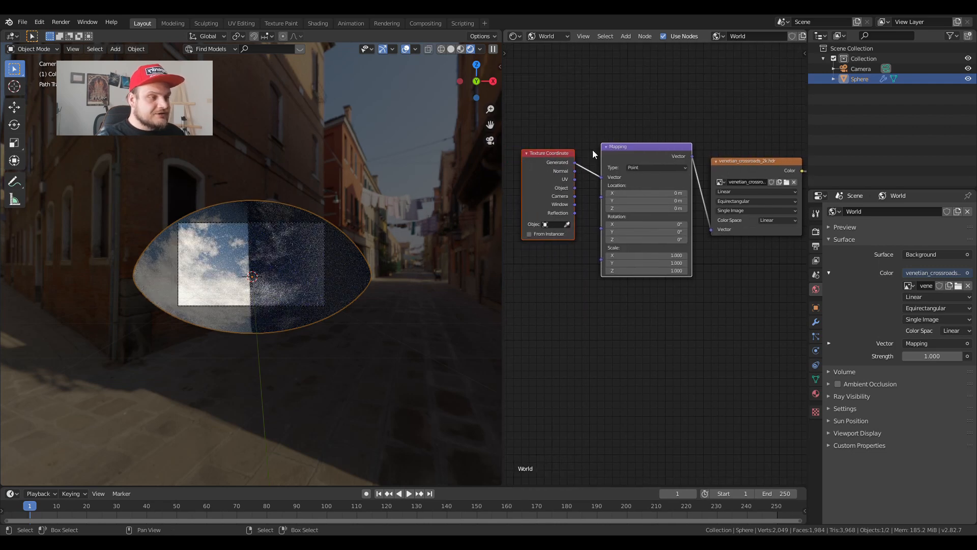
{"action": "left_click_drag", "start_coordinate": [642, 239], "coordinate": [735, 239]}
Step: Close the Shader Editor by joining its area into the 3D viewport showing the camera view
{"action": "scroll", "coordinate": [280, 267], "scroll_direction": "up", "scroll_amount": 6}
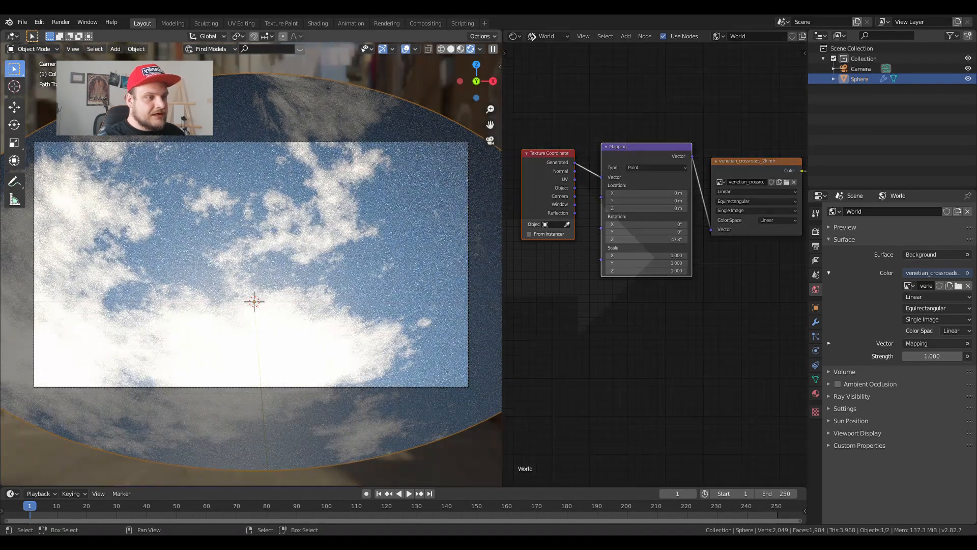
{"action": "left_click_drag", "start_coordinate": [504, 37], "coordinate": [486, 273]}
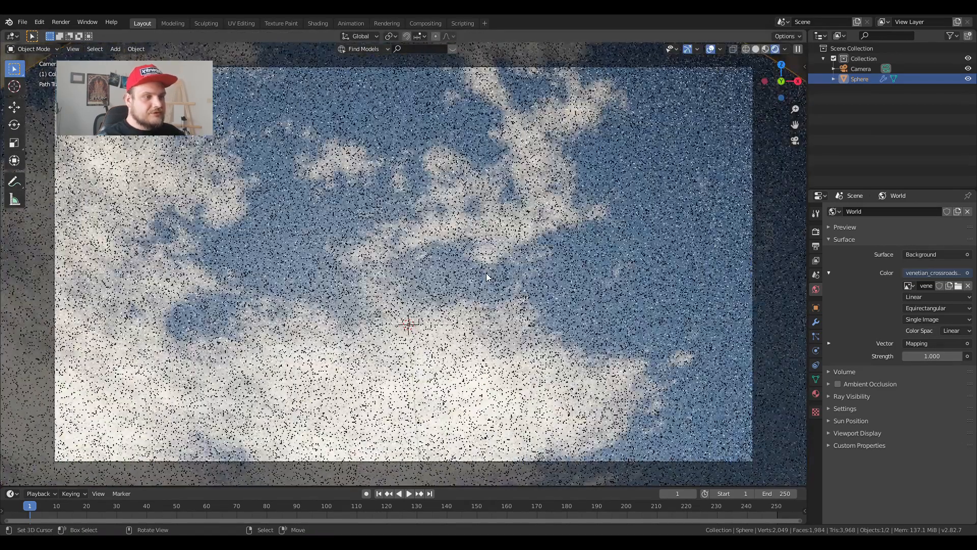